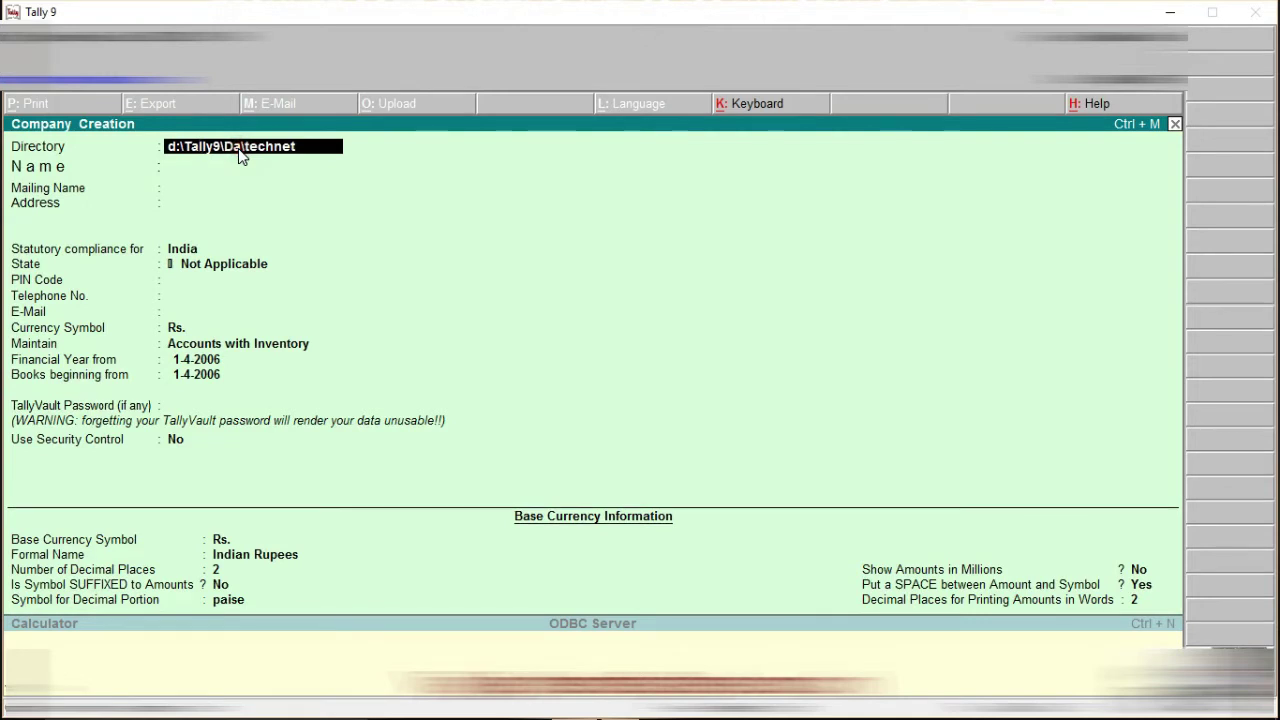
Create a company named Interest Calculation in the directory d:\Tally9\Data\technet, keeping the other default company details.
text(ta)
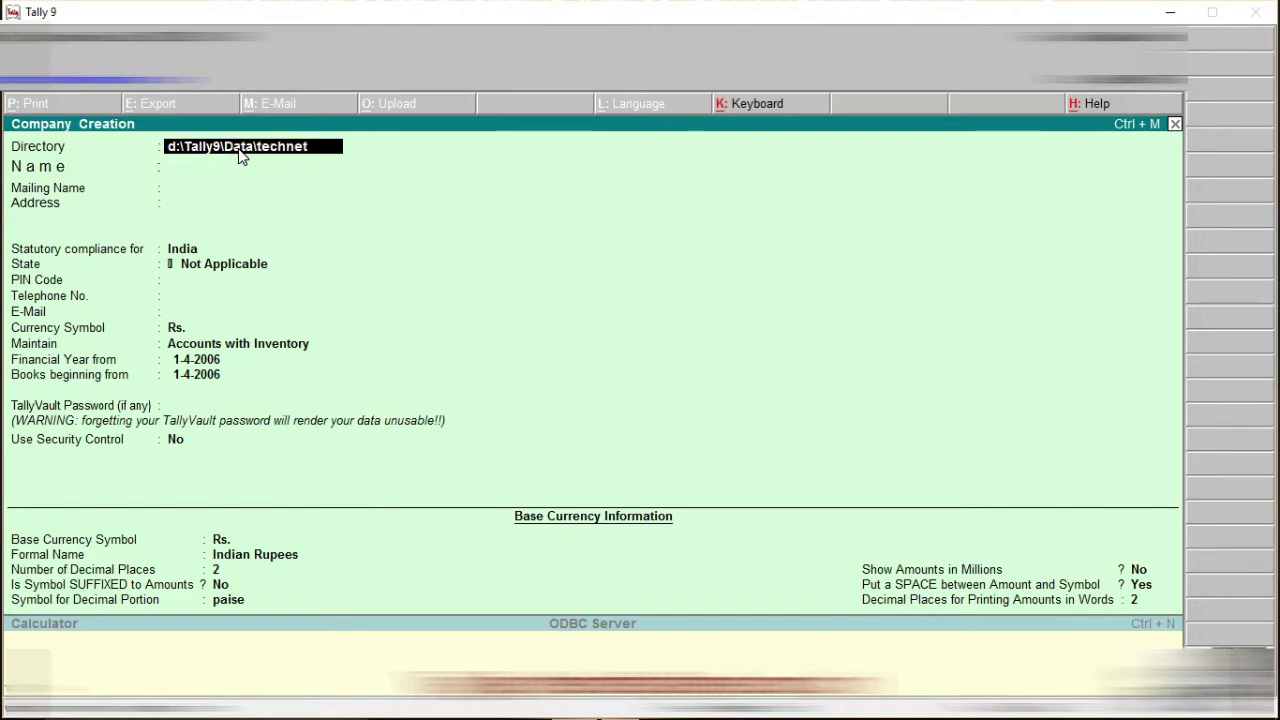
key(Return)
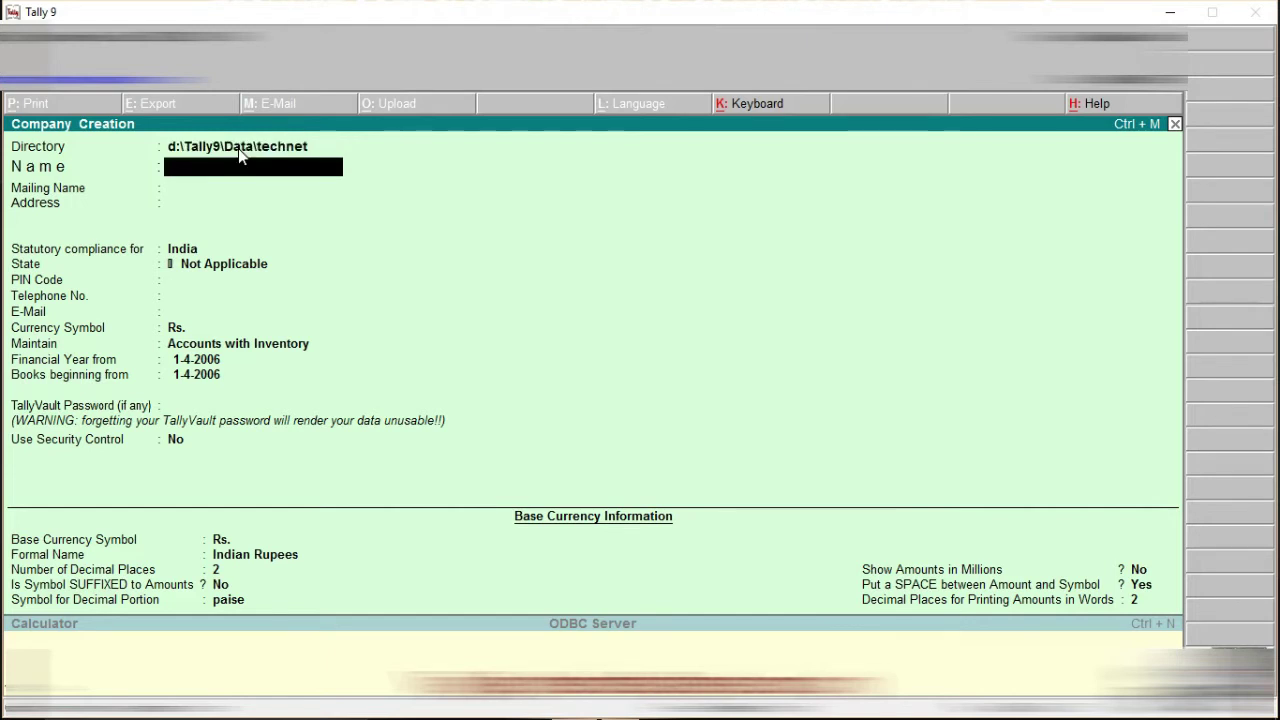
text(Interest Calcult)
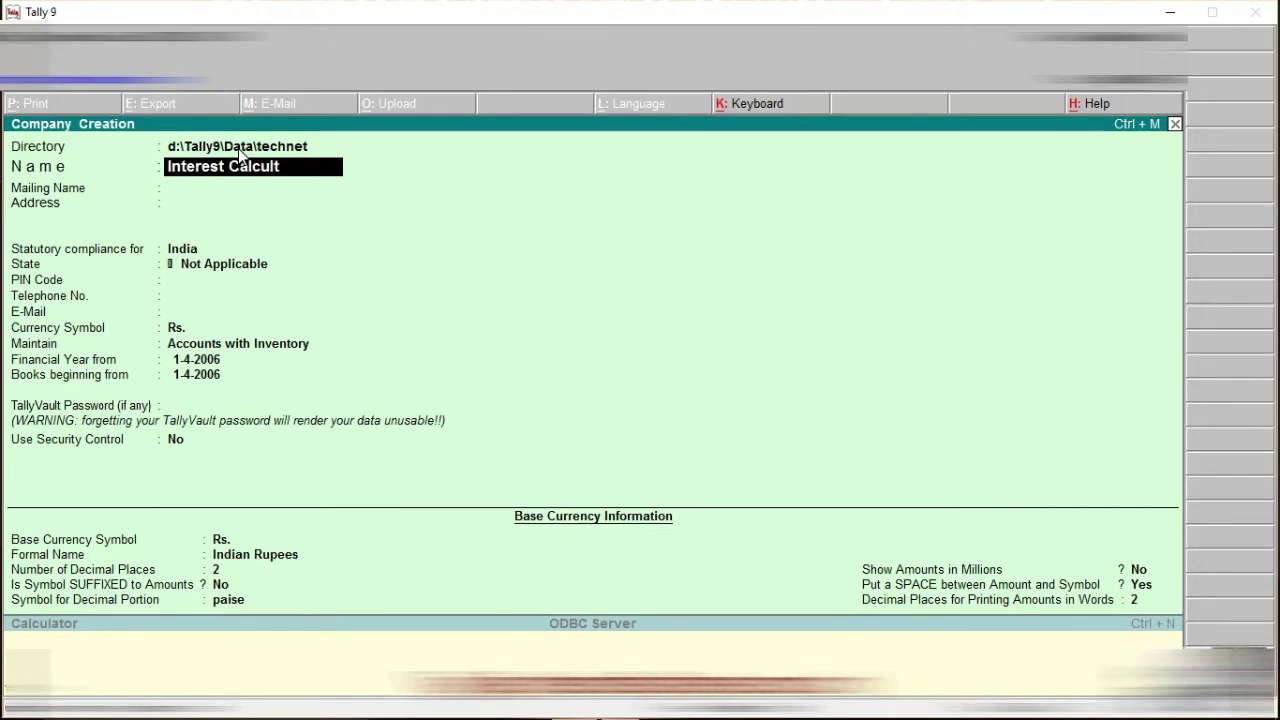
key(BackSpace)
text(ation)
key(Return)
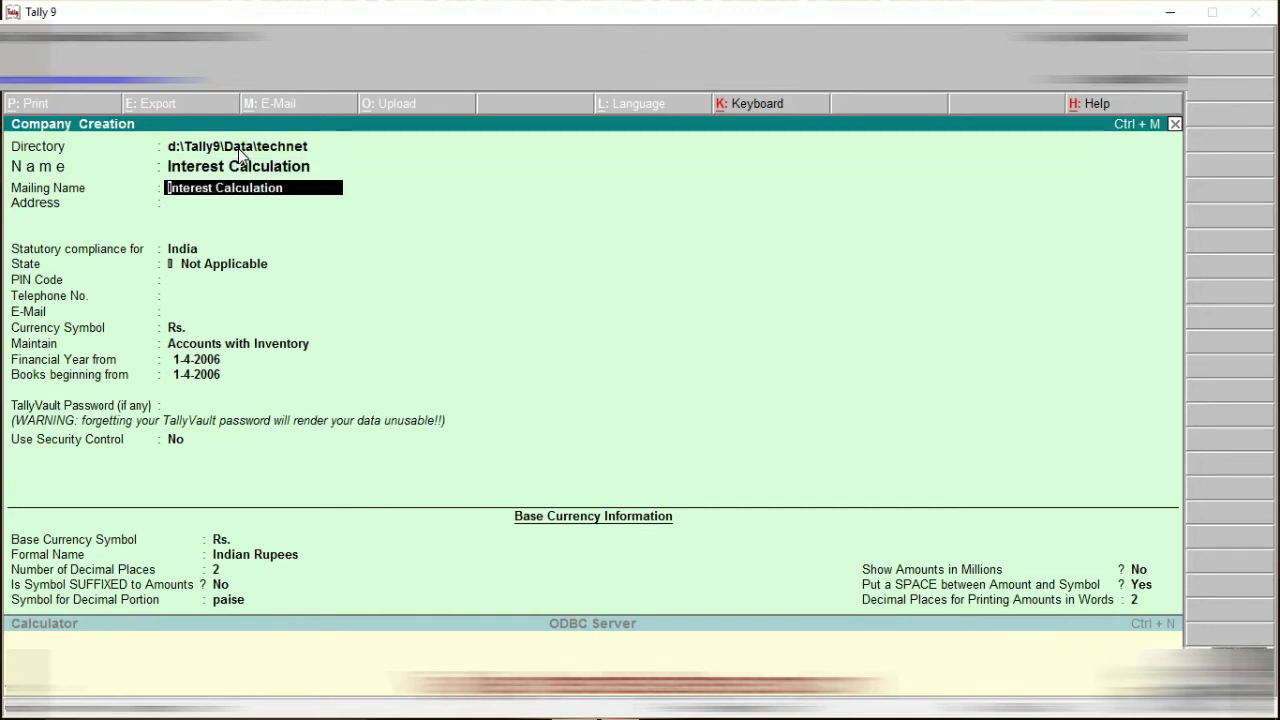
key(ctrl+a)
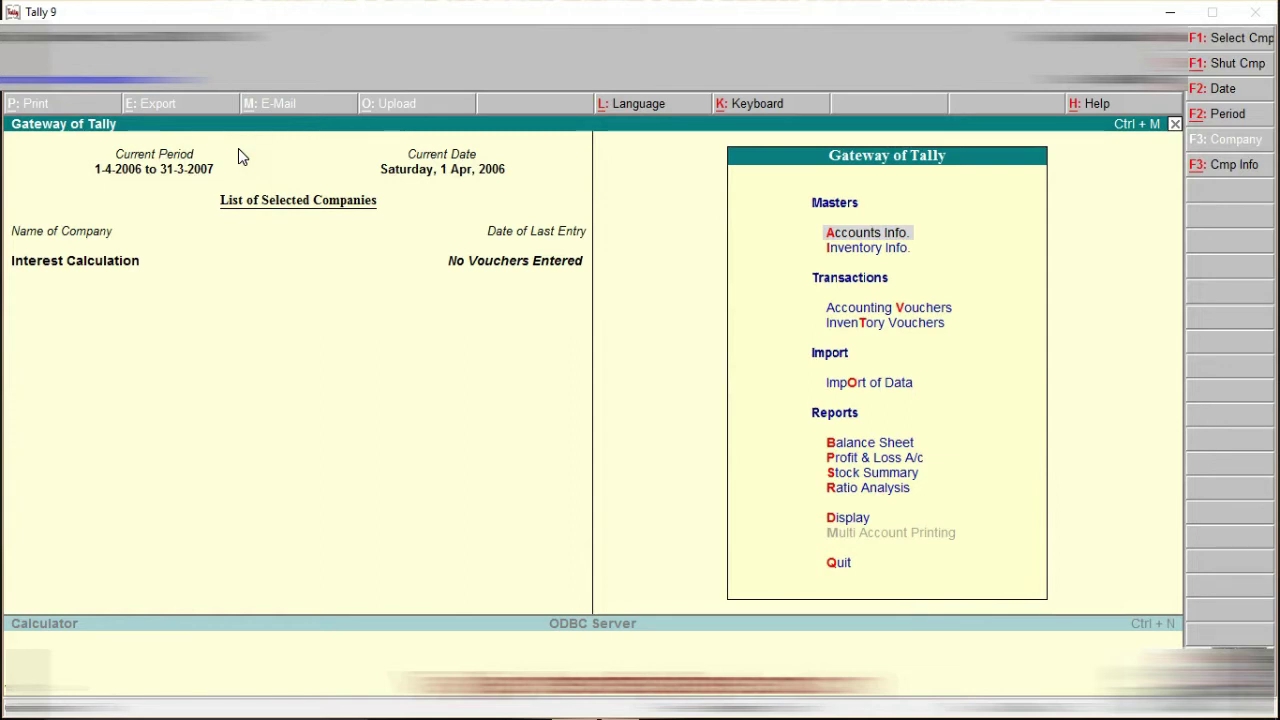
Activate Interest Calculation in the company's accounting features.
key(F11)
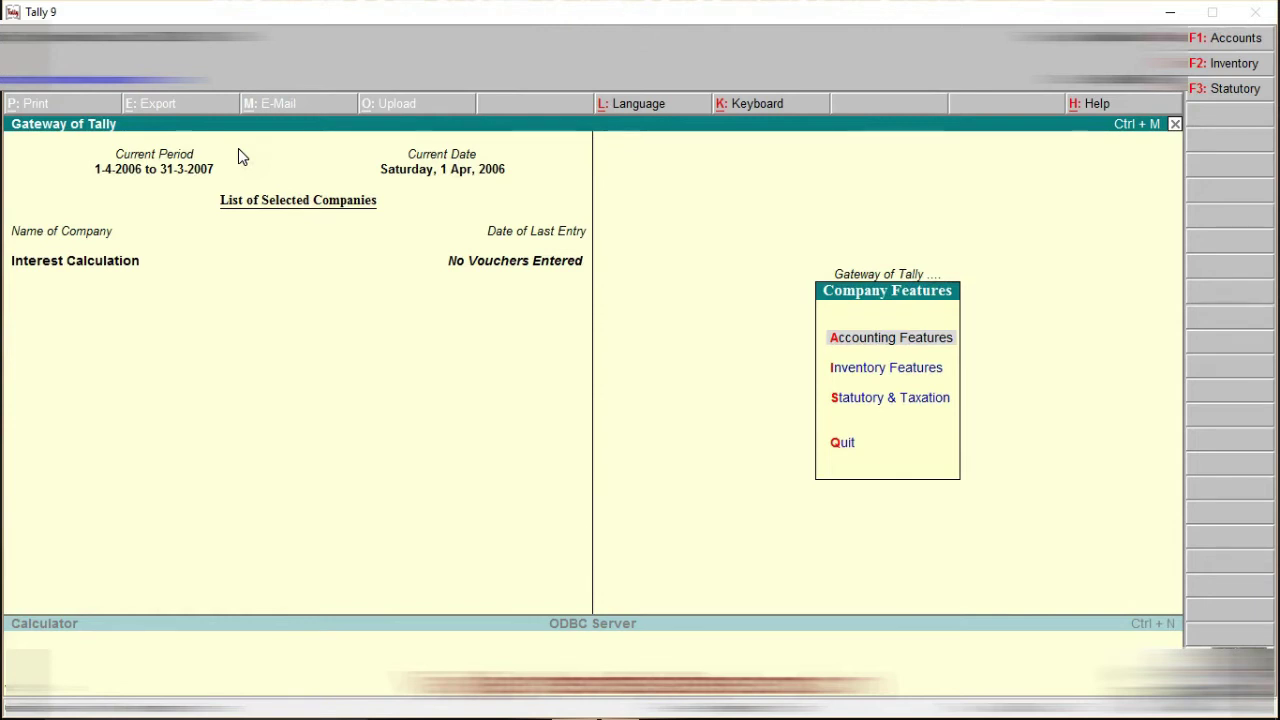
key(Return)
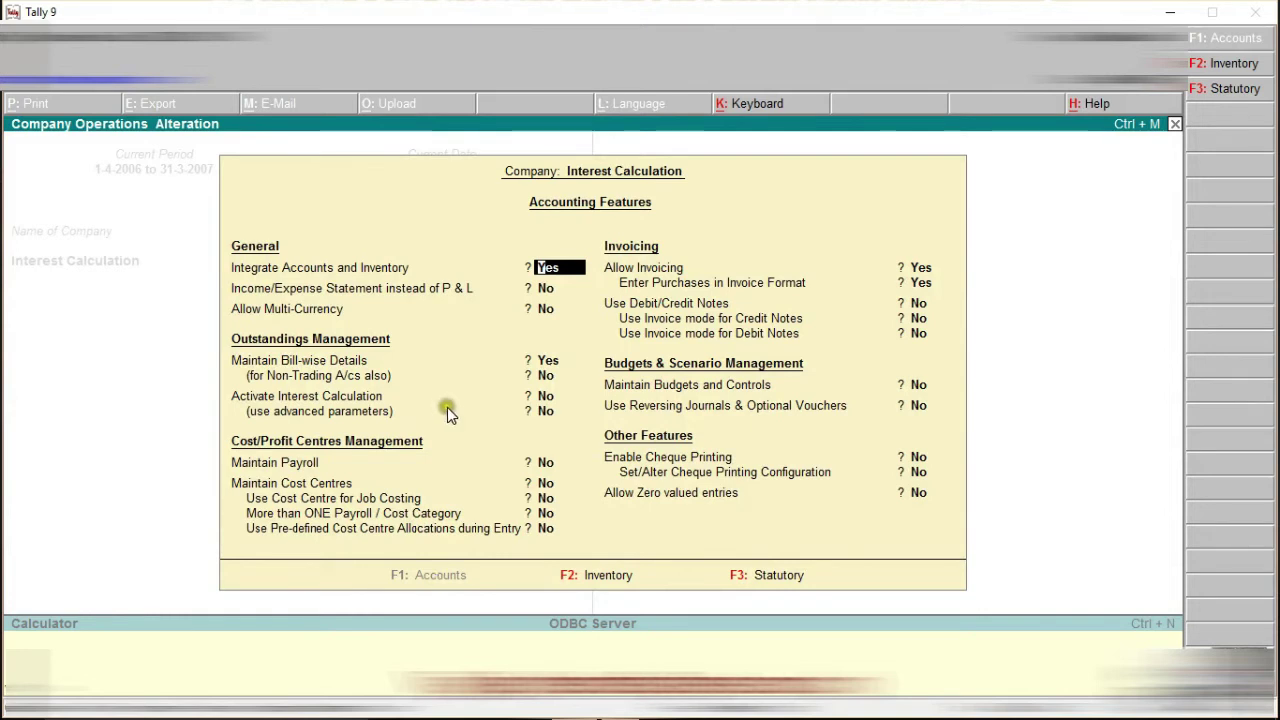
click(544, 399)
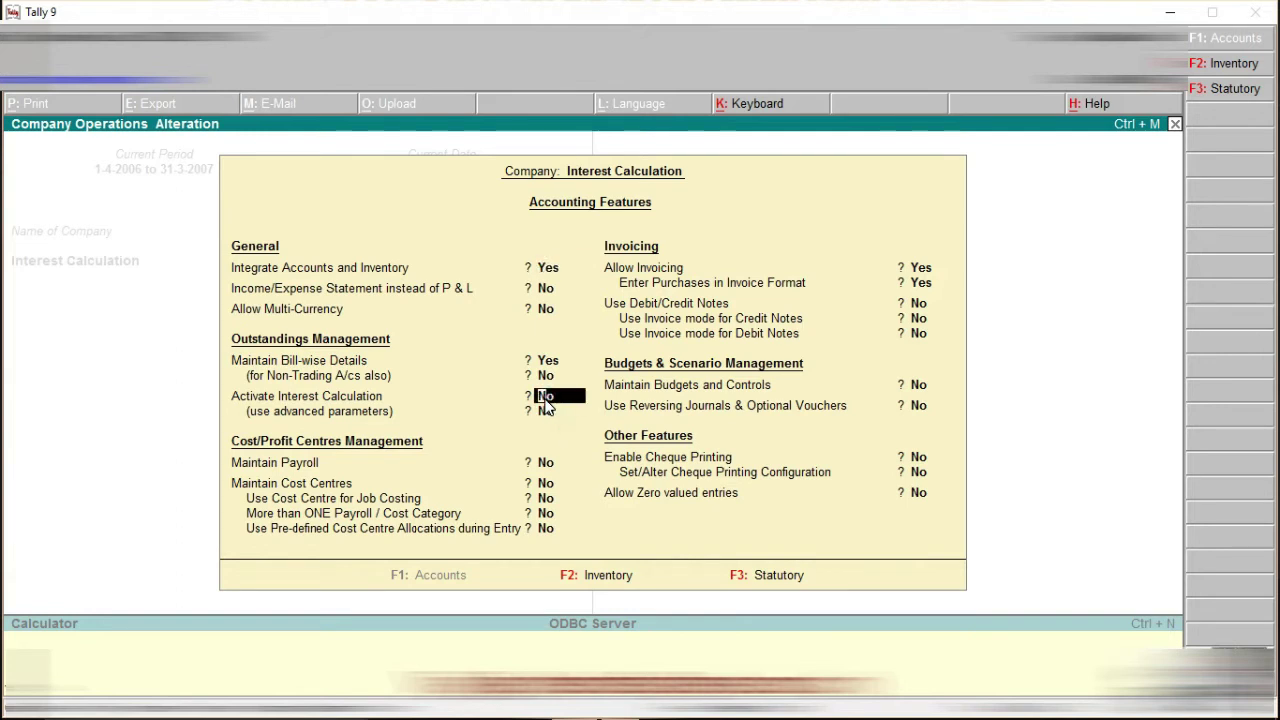
text(y)
key(Return)
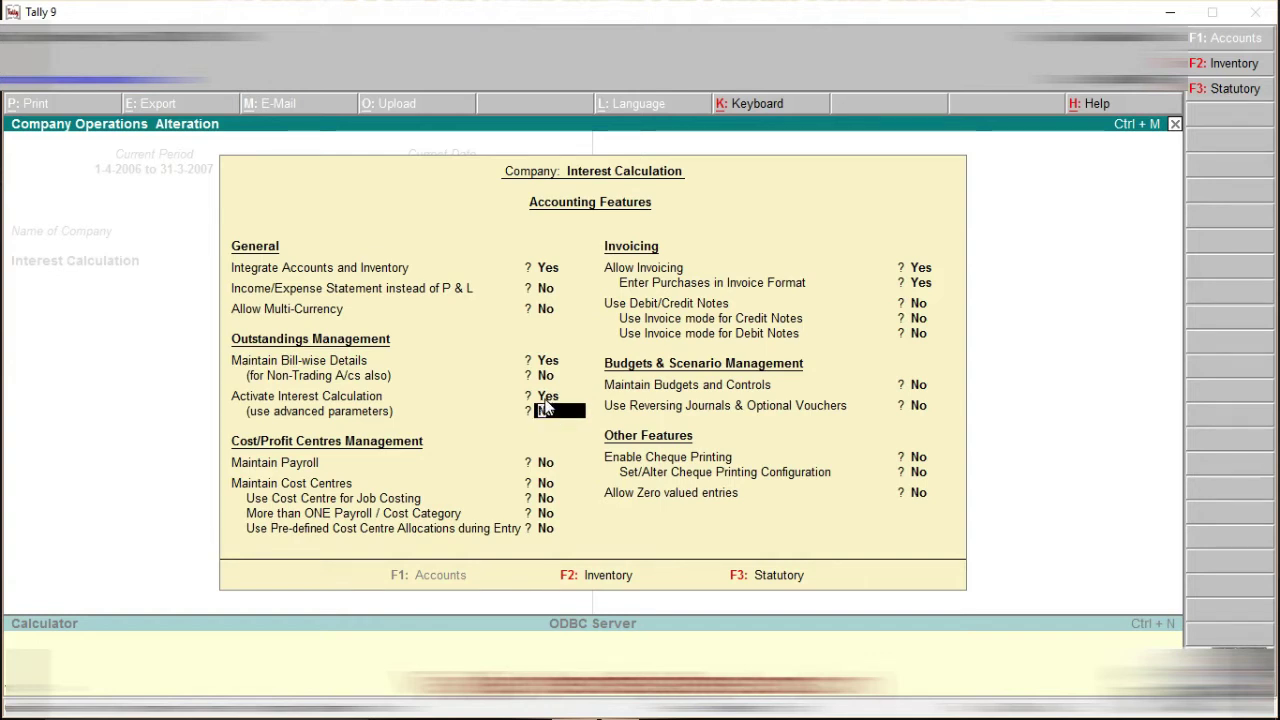
Set Maintain Bill-wise Details to No and save the accounting features.
key(Up)
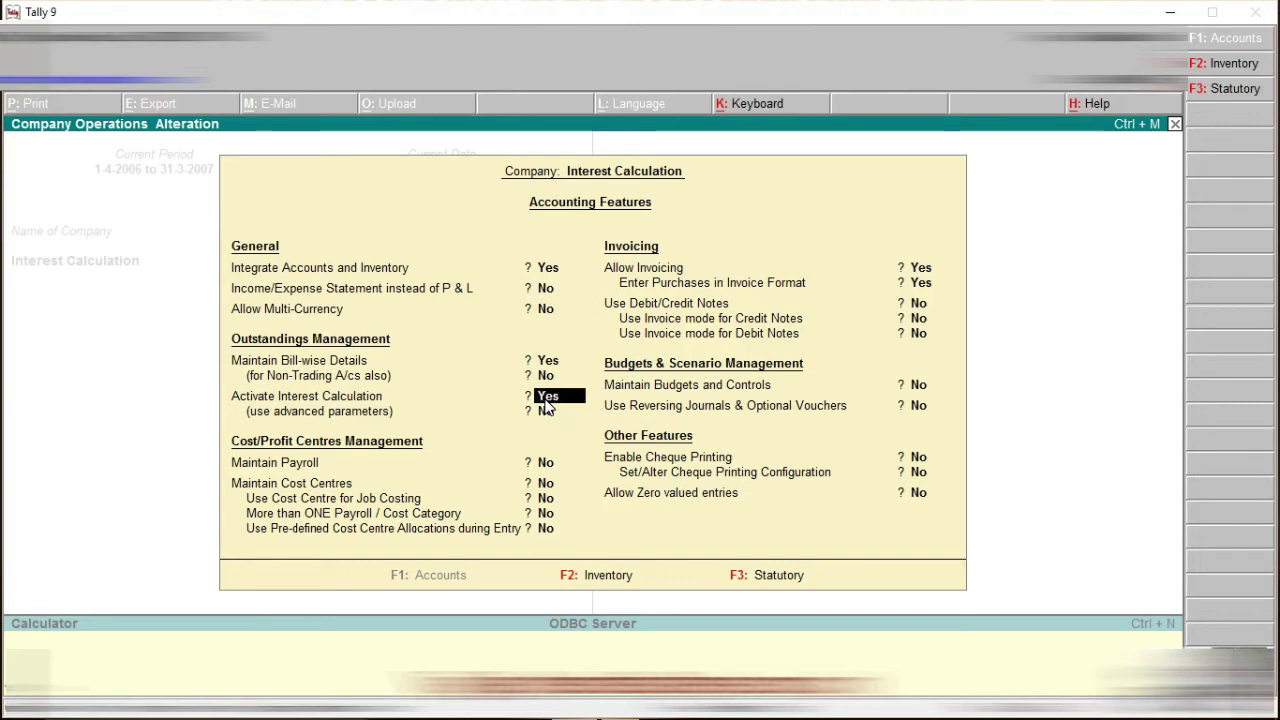
key(Up)
key(Up)
text(n)
key(Return)
key(ctrl+a)
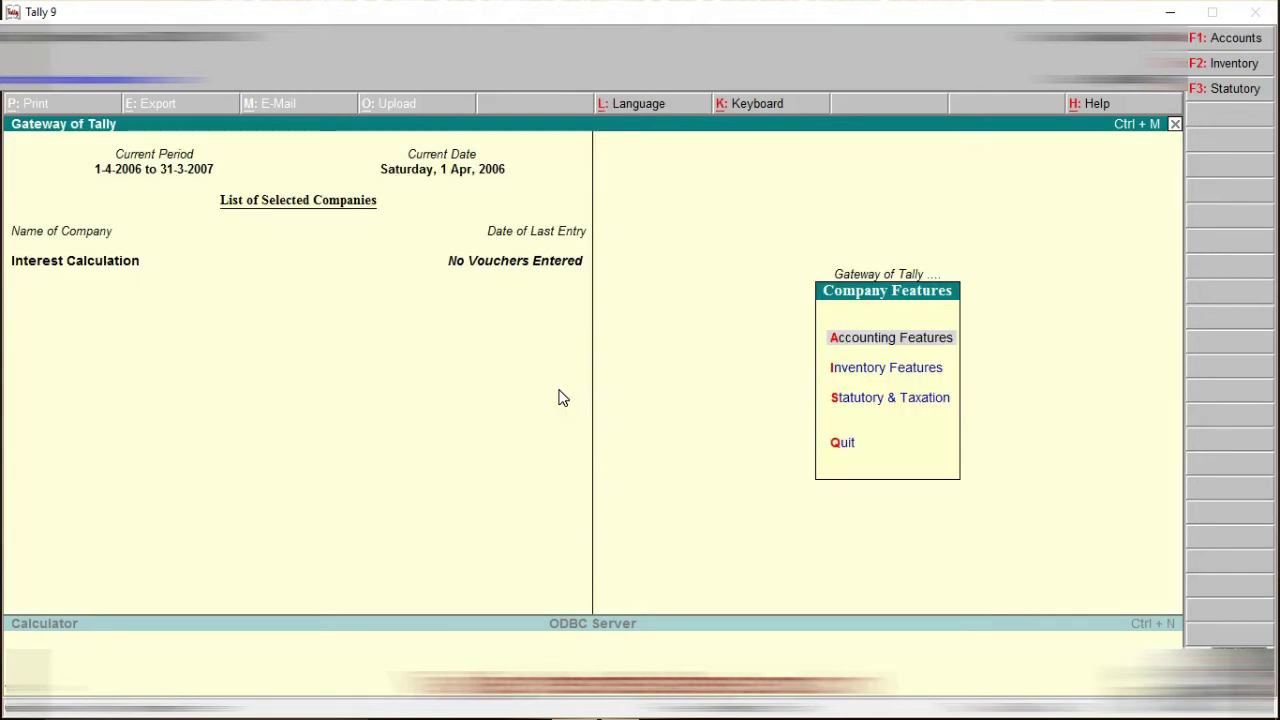
key(Escape)
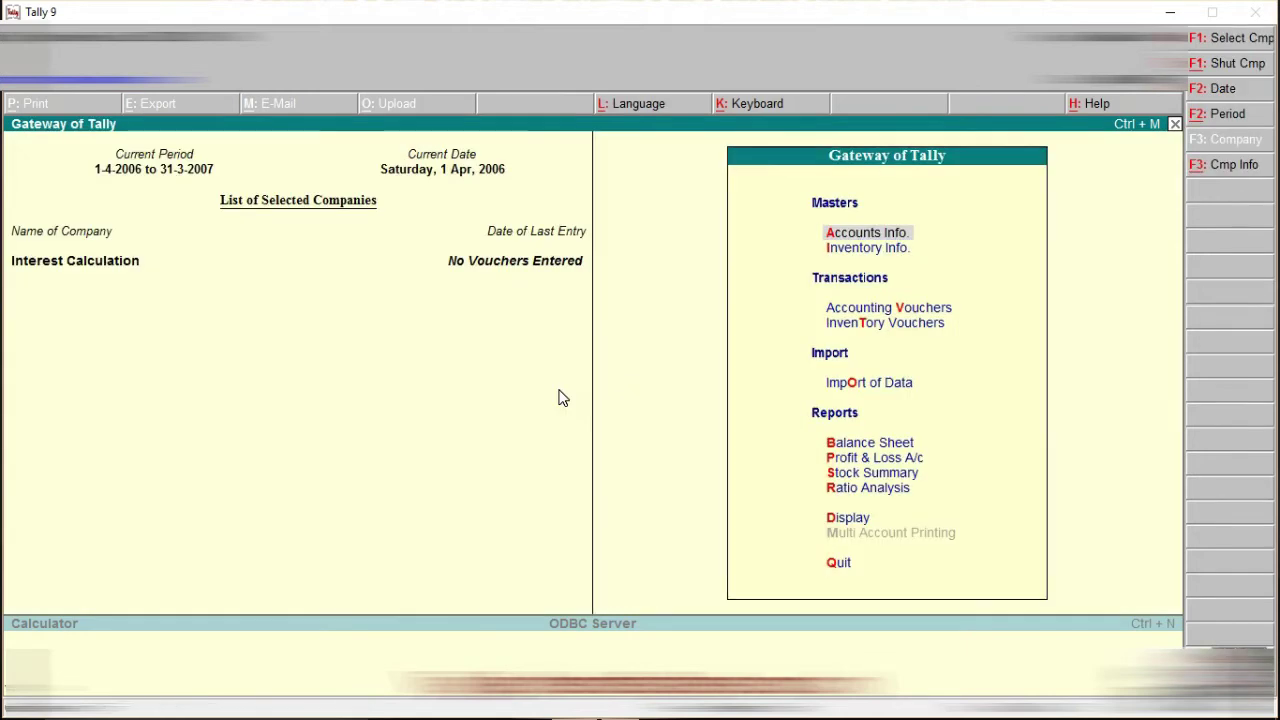
Start a new single ledger named State Bank of India under the Bank Accounts group.
key(Return)
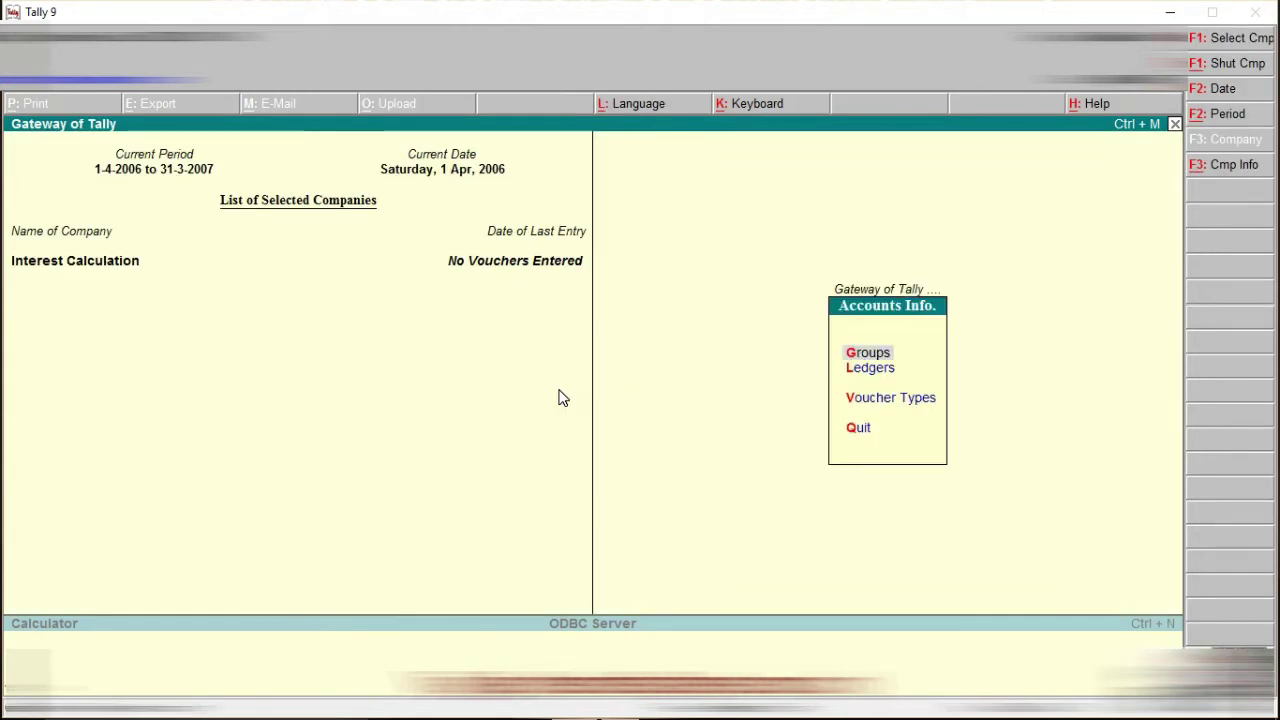
key(Escape)
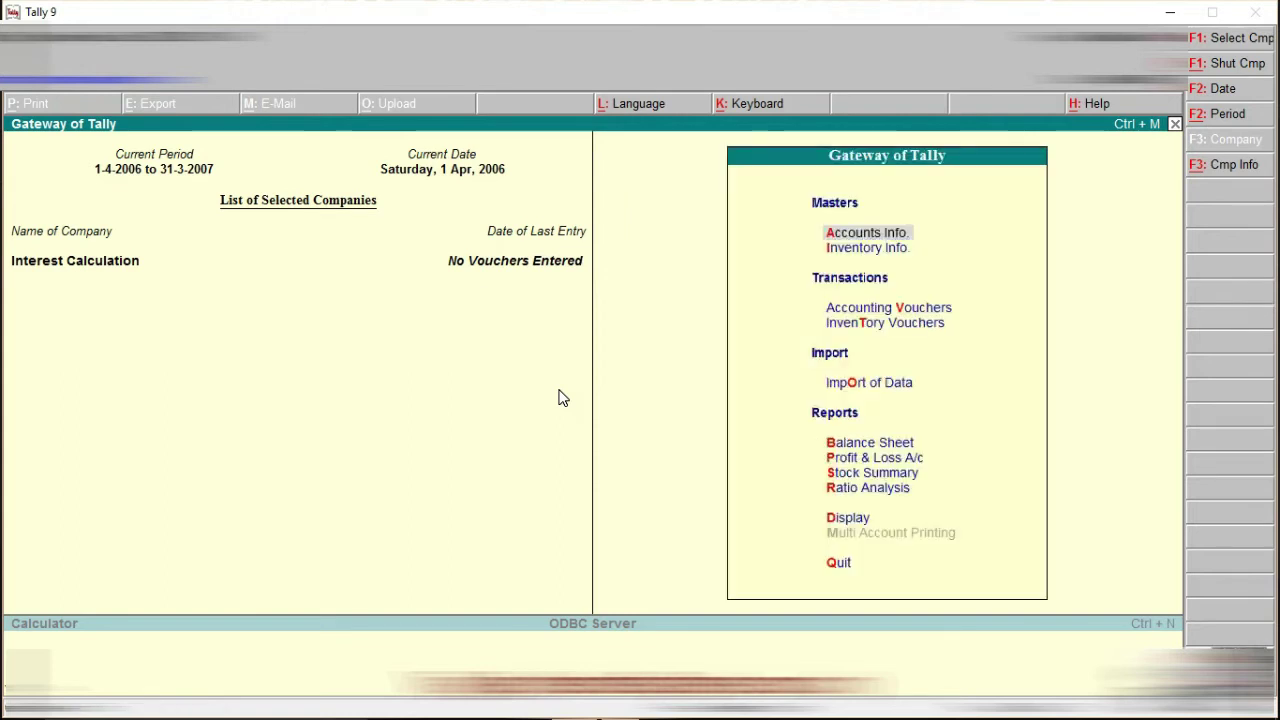
key(Return)
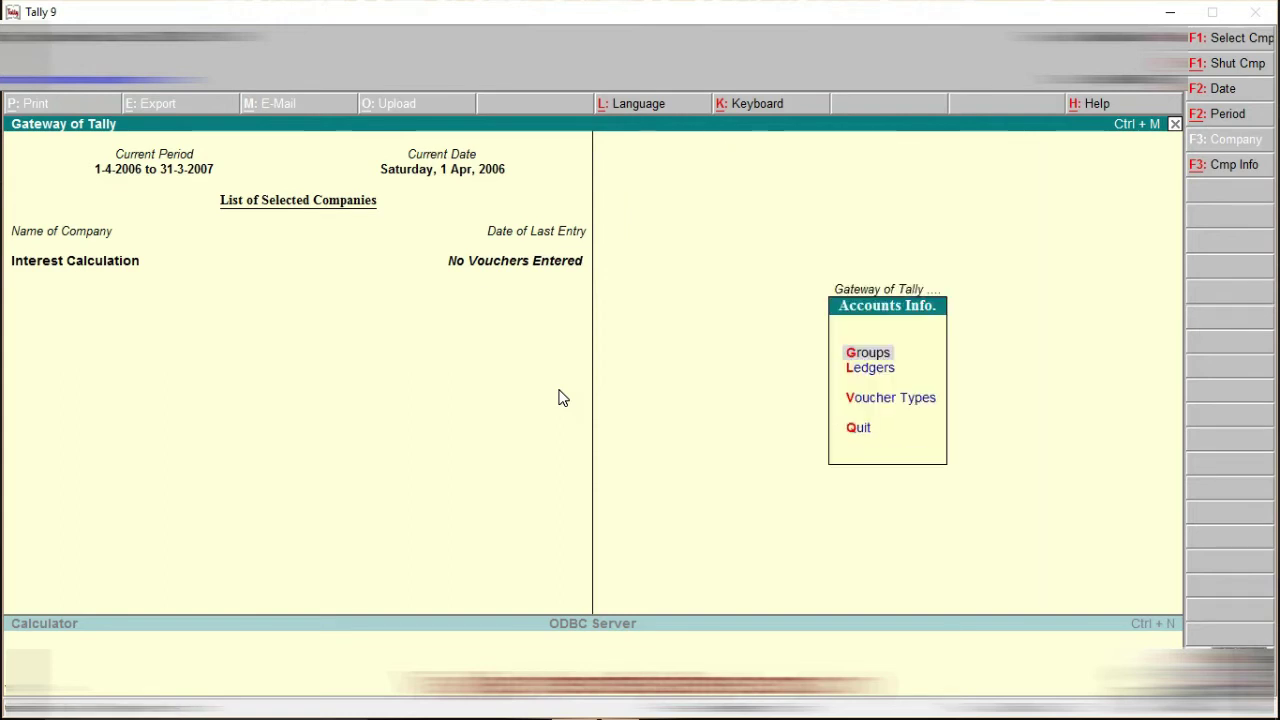
key(Down)
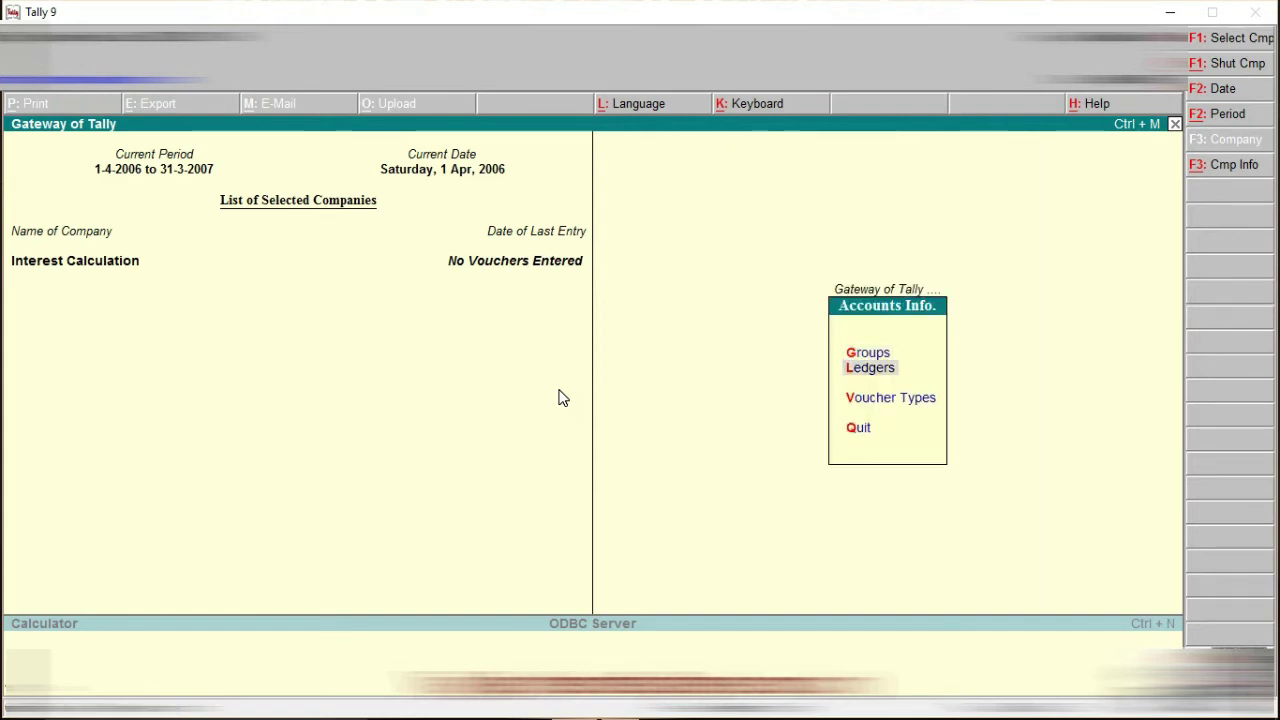
key(Return)
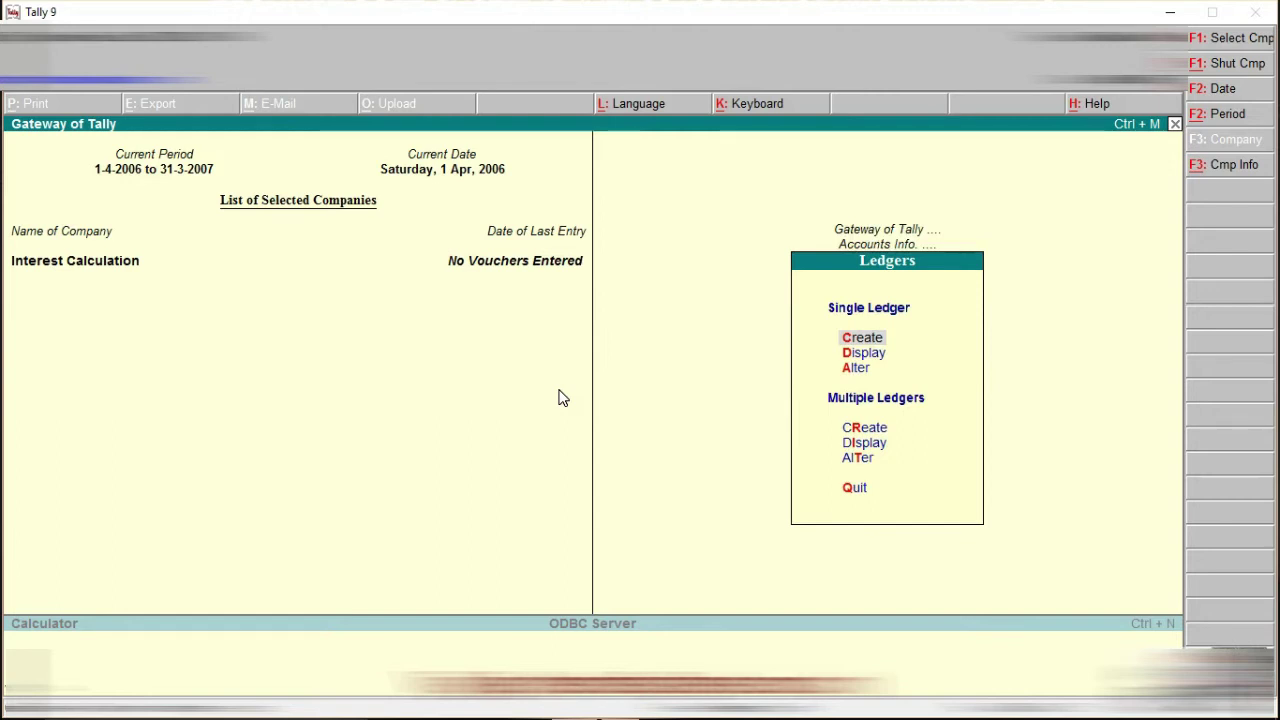
key(Return)
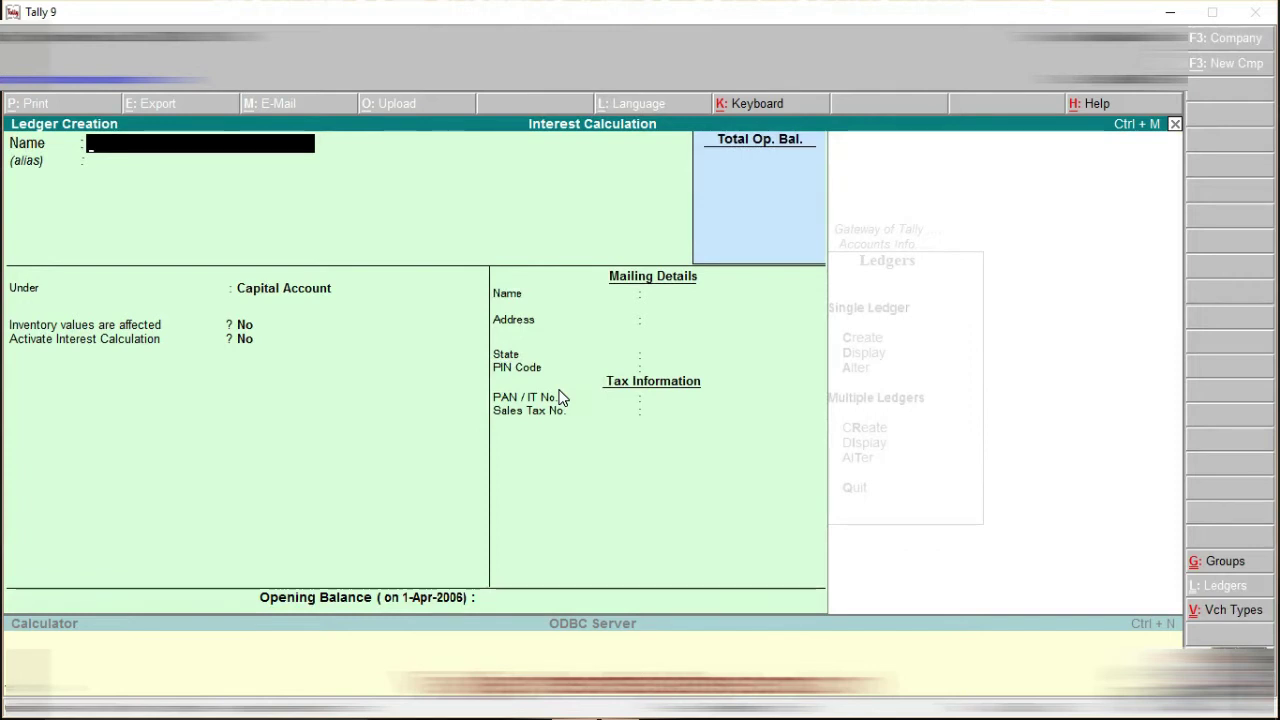
text(State)
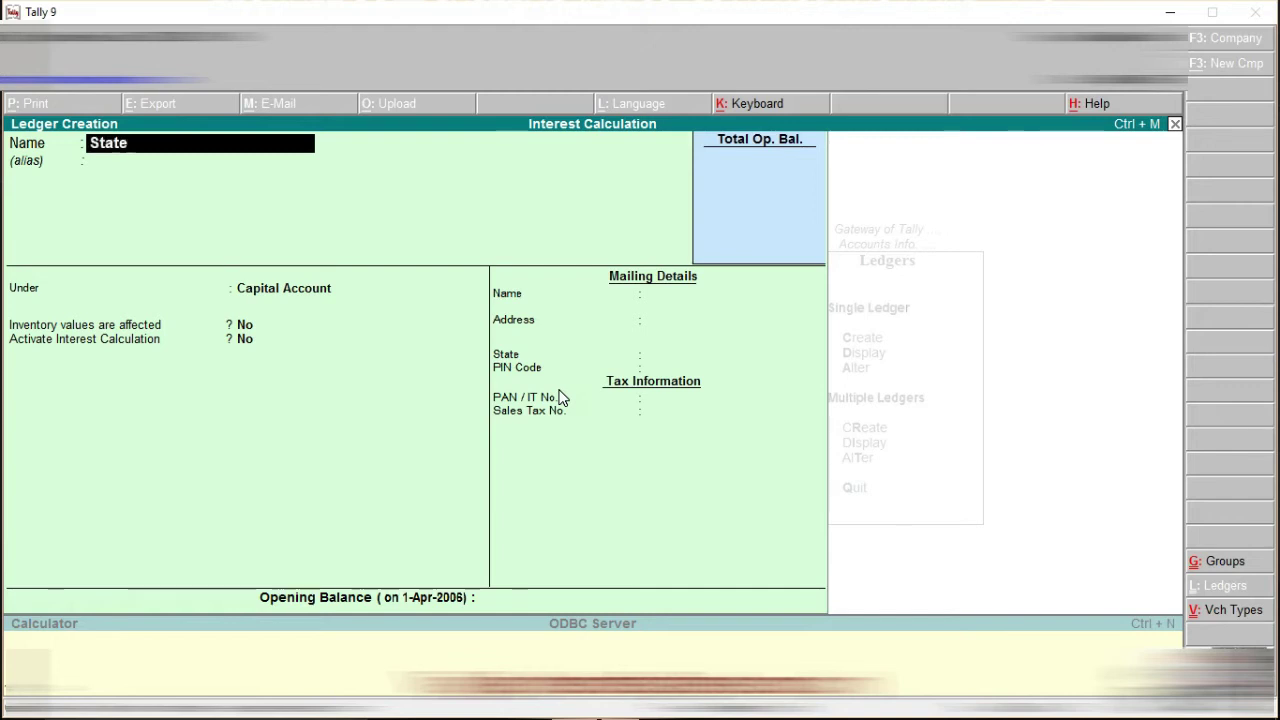
text( Bank o)
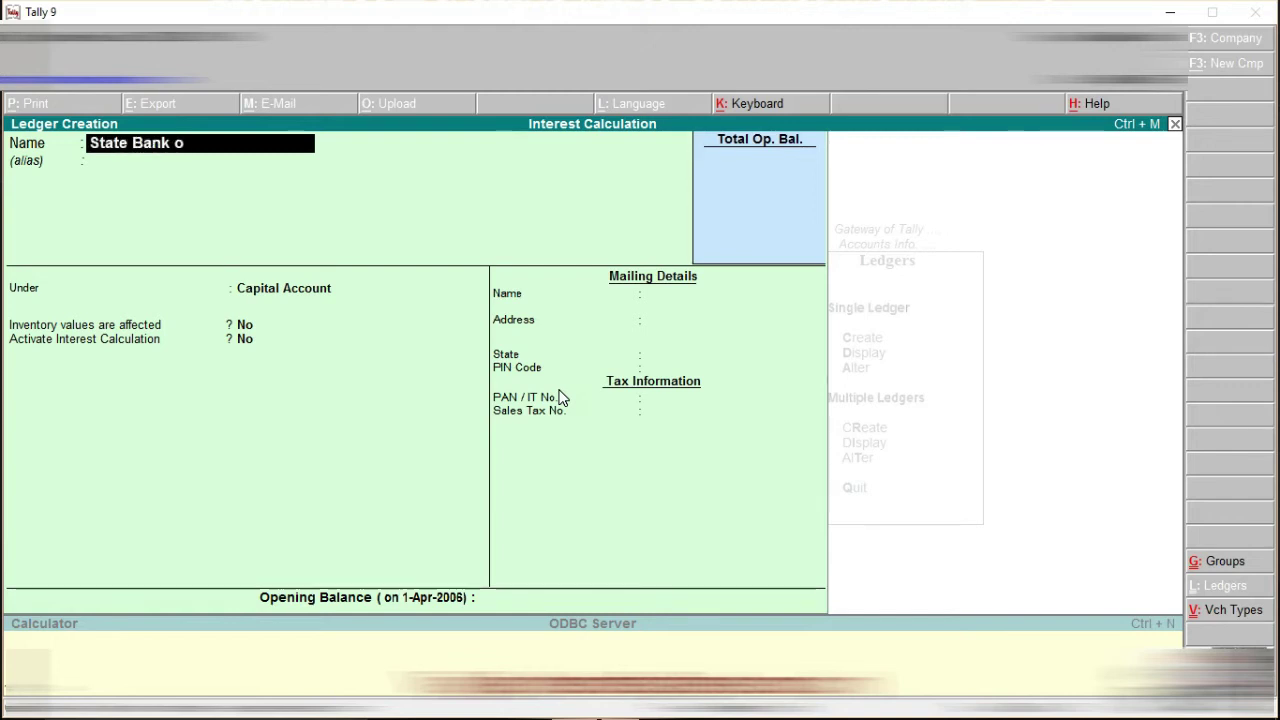
text(f india)
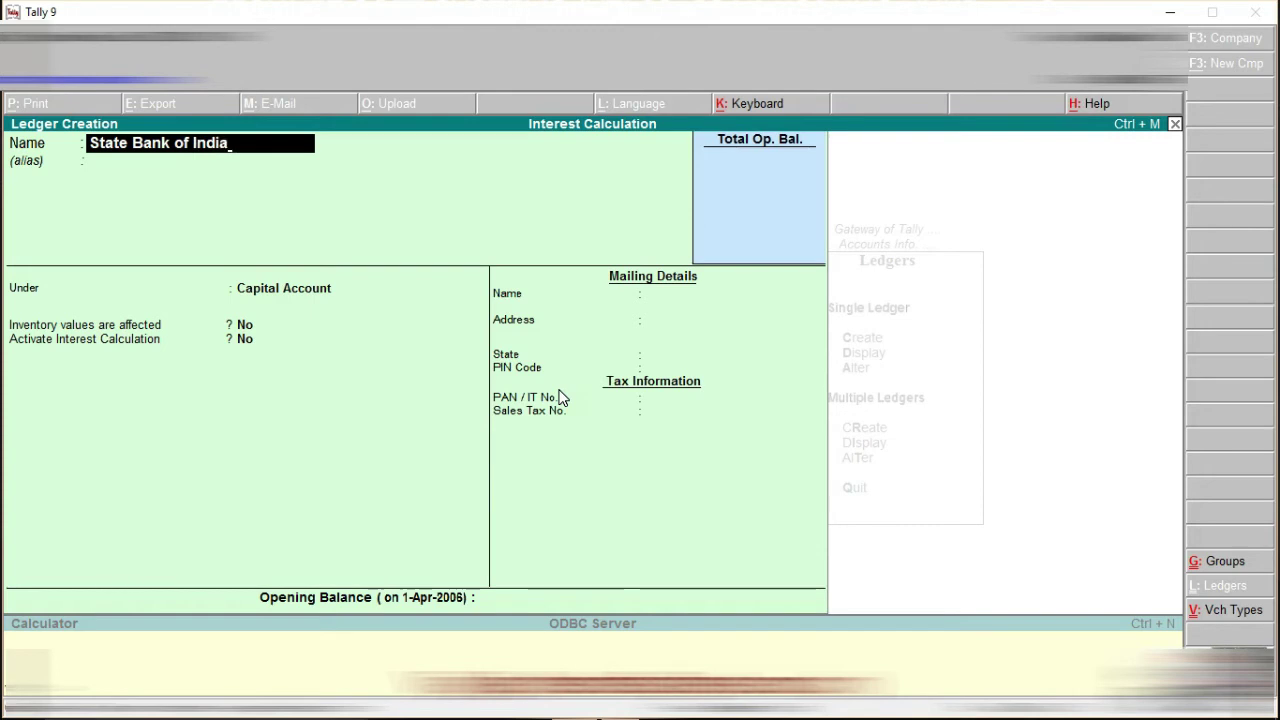
key(Return)
key(Return)
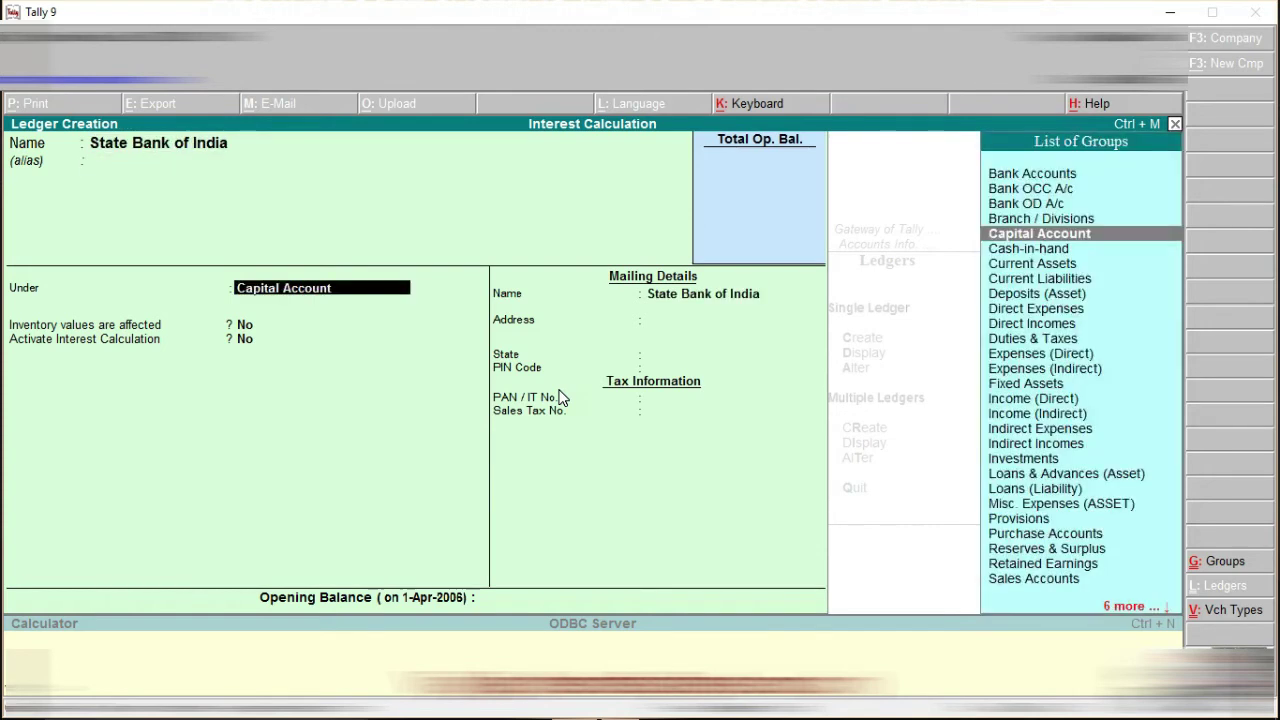
text(Ba)
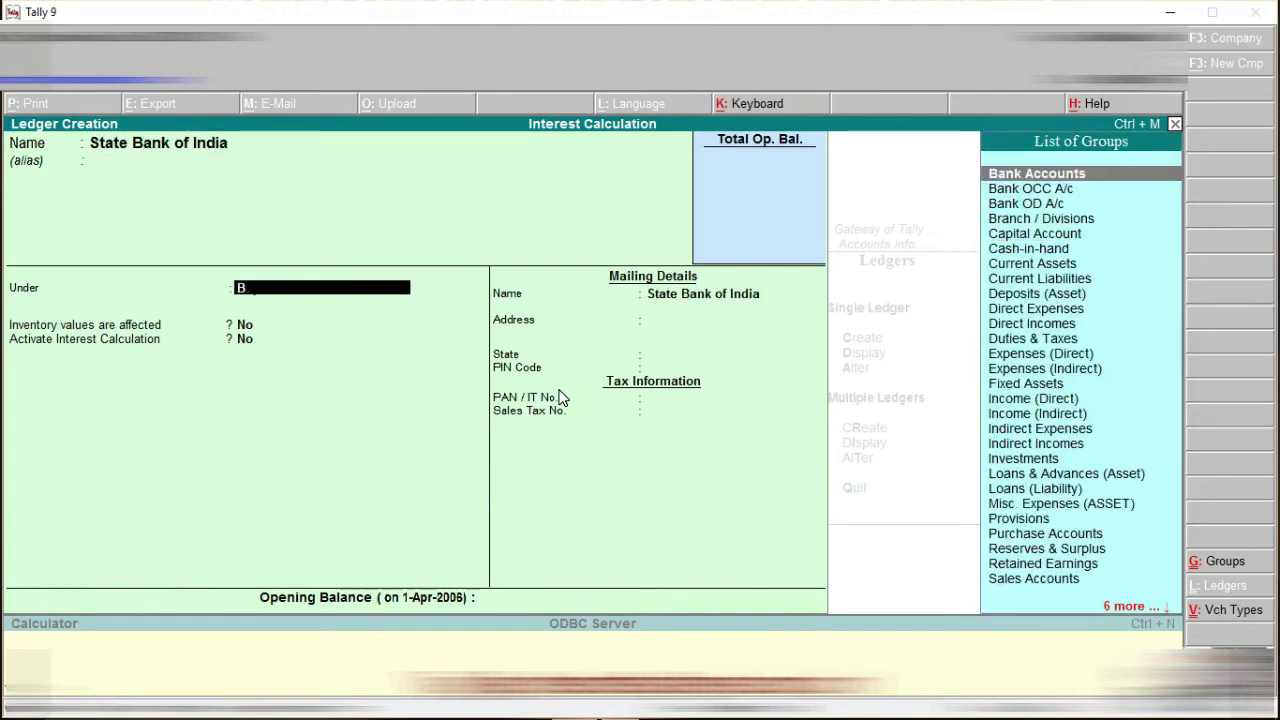
key(Return)
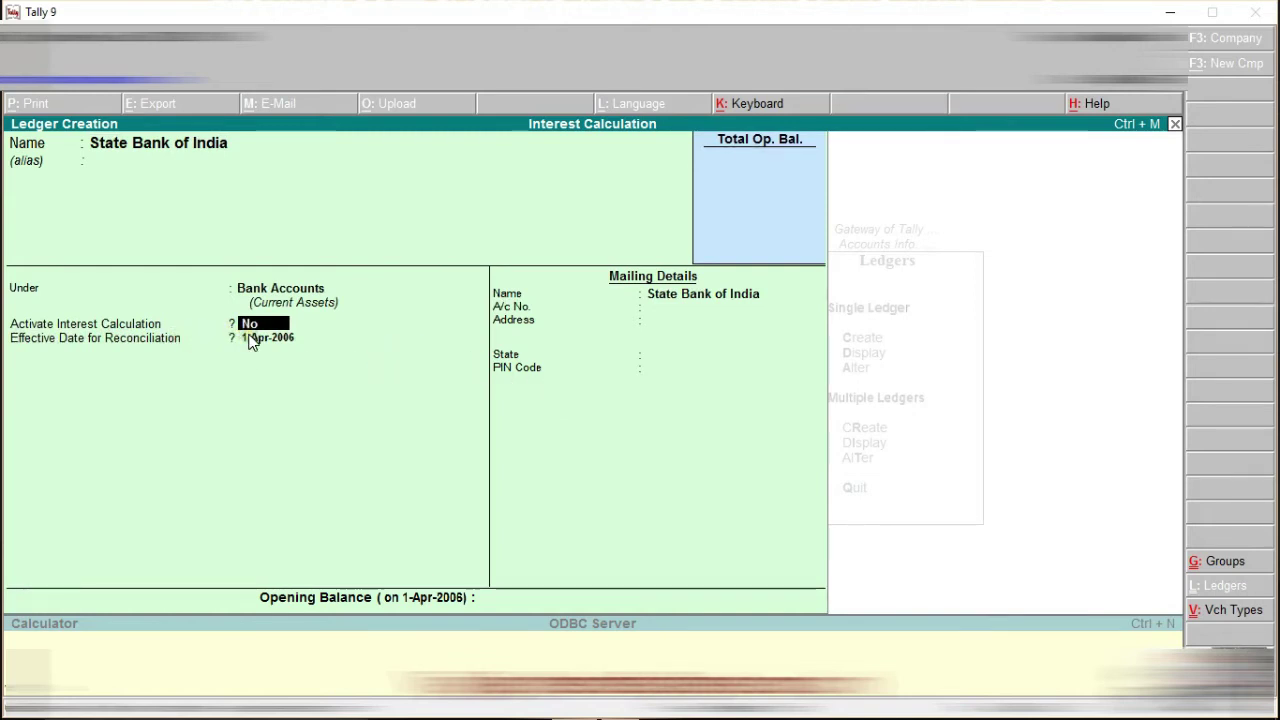
Activate interest calculation for the State Bank of India ledger at a rate of 10% per 365-day Year.
text(y)
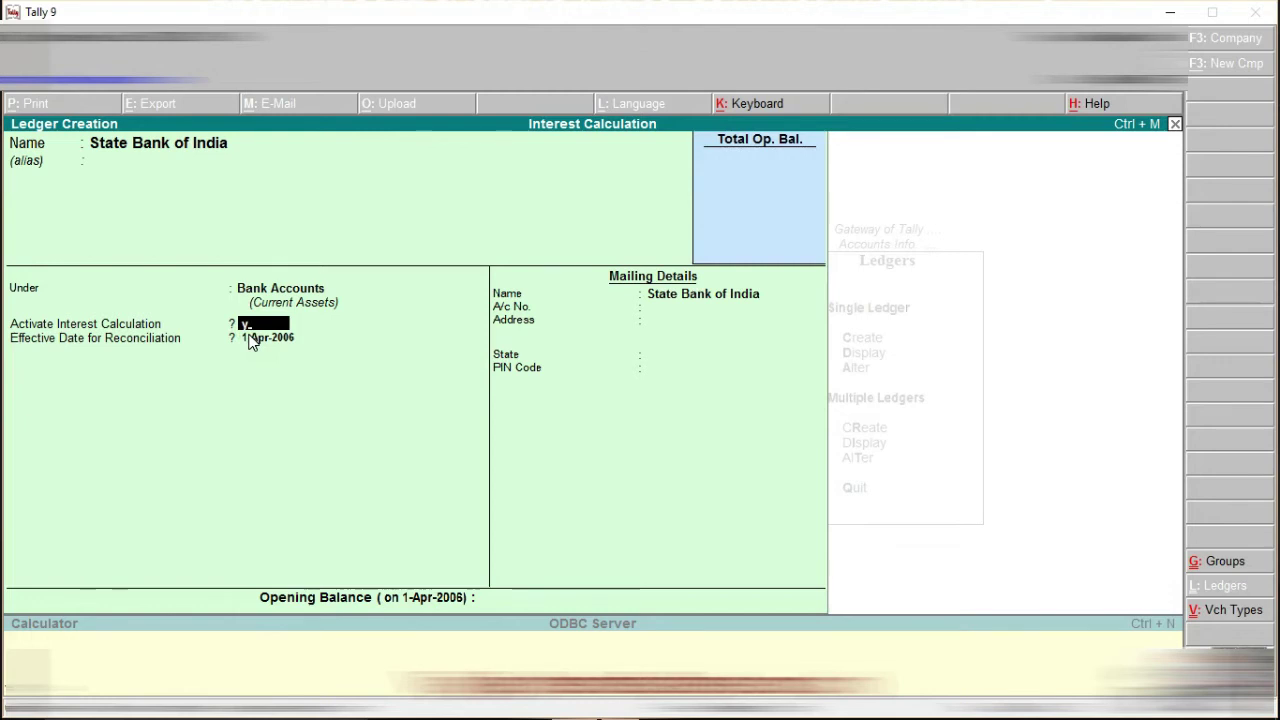
key(Return)
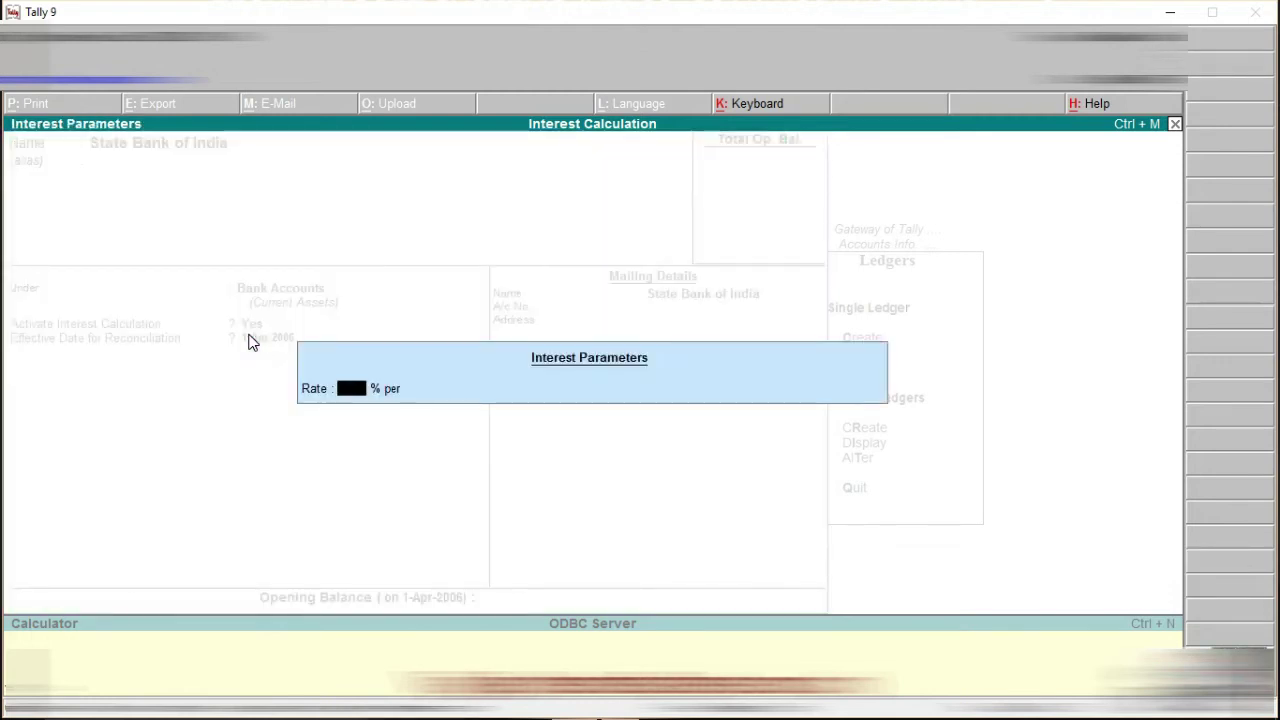
text(10)
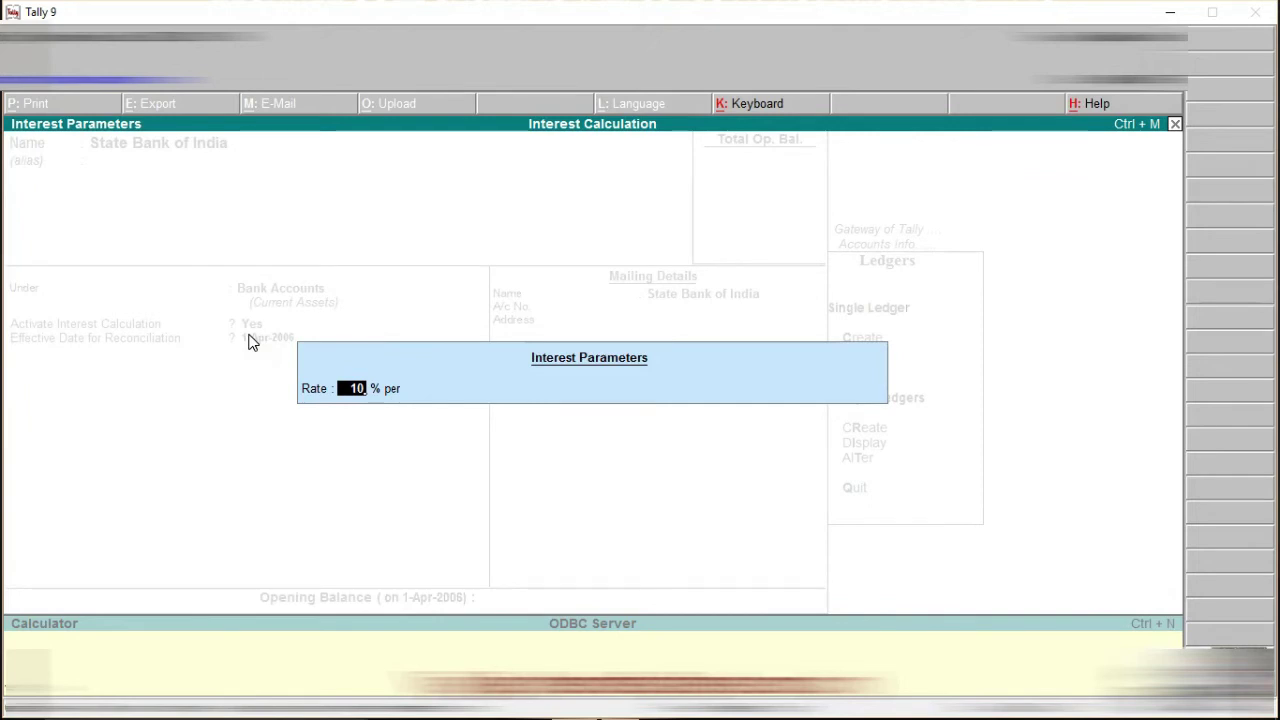
key(Return)
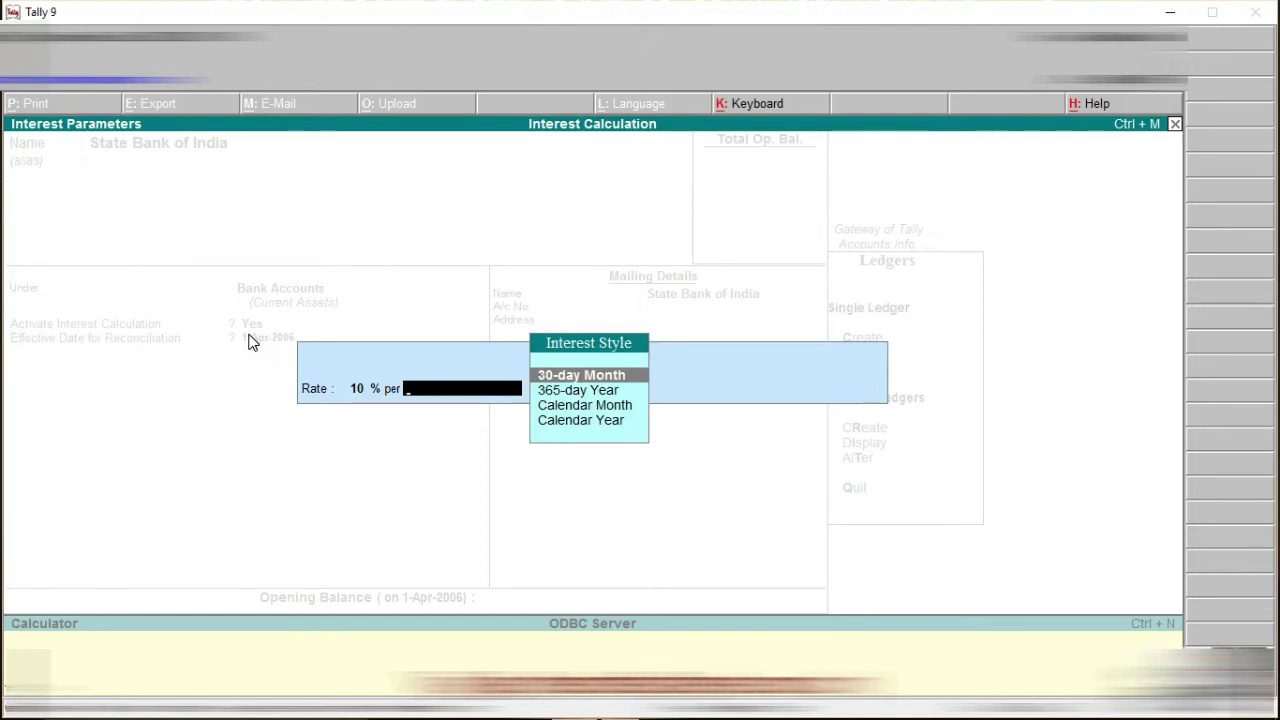
key(Down)
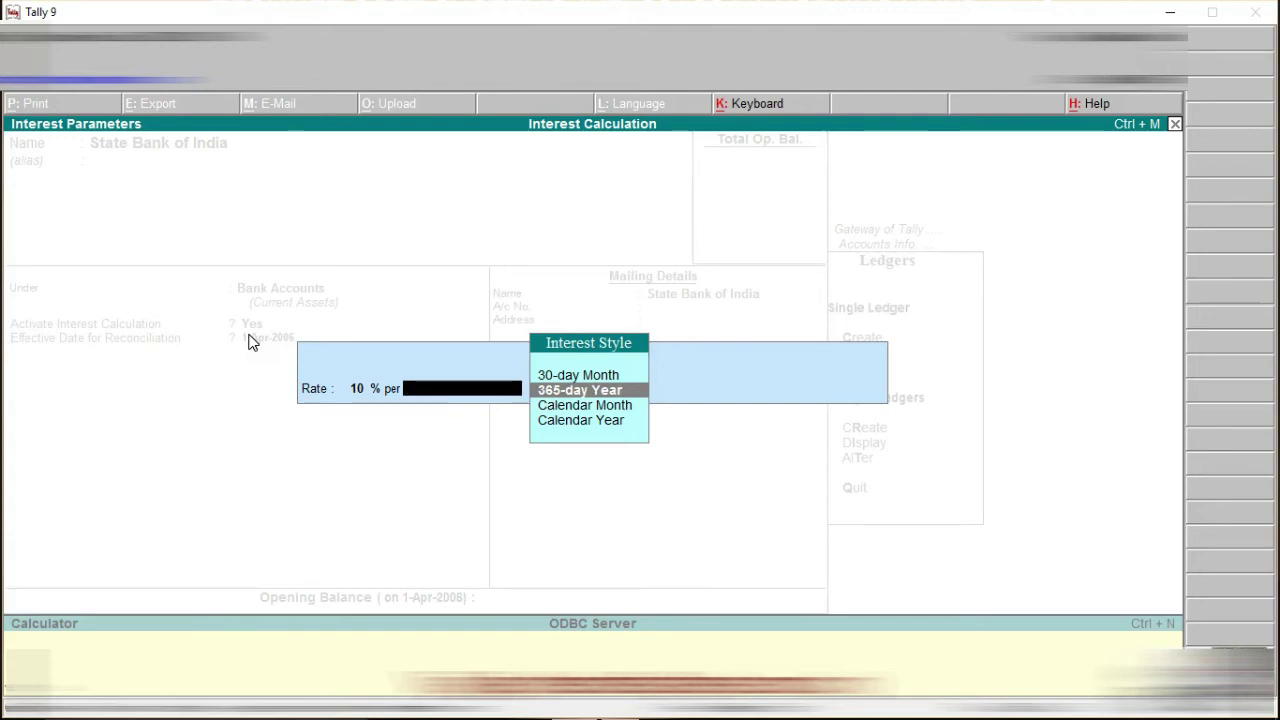
key(Return)
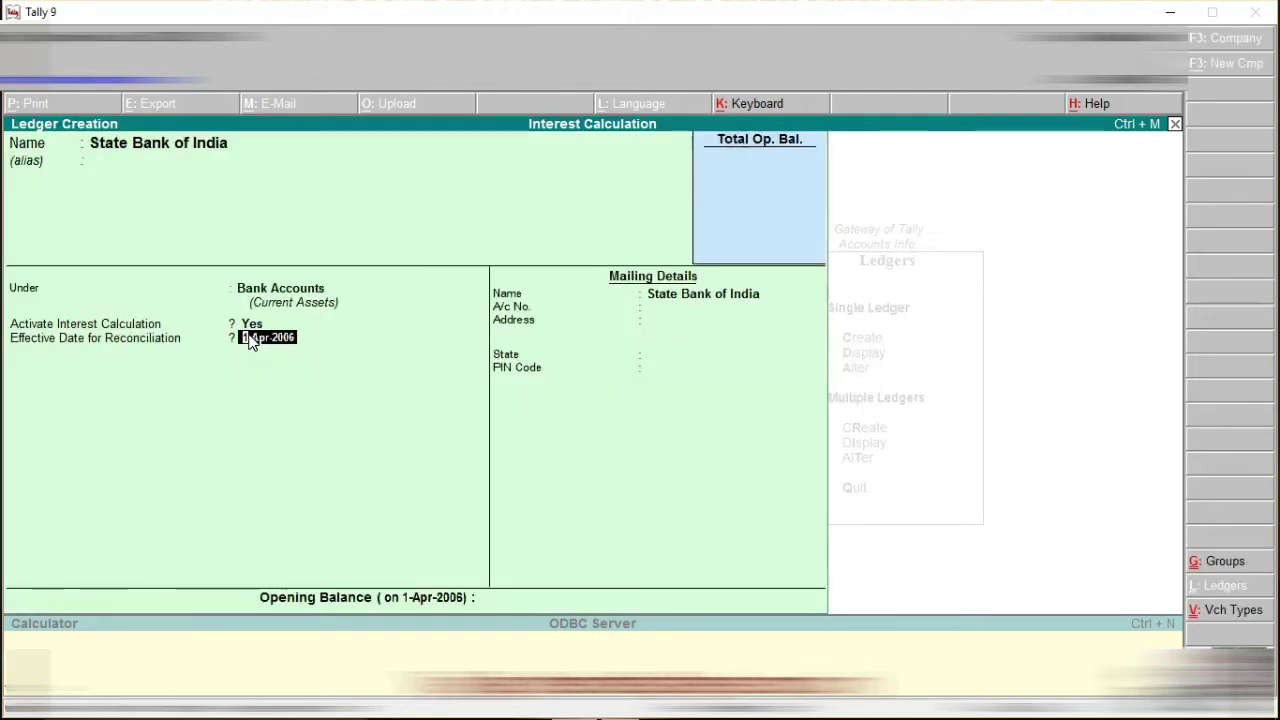
Give the State Bank of India ledger an opening balance of 70,000 Dr, keep the remaining defaults, and save it.
key(Return)
key(Return)
key(Return)
key(Return)
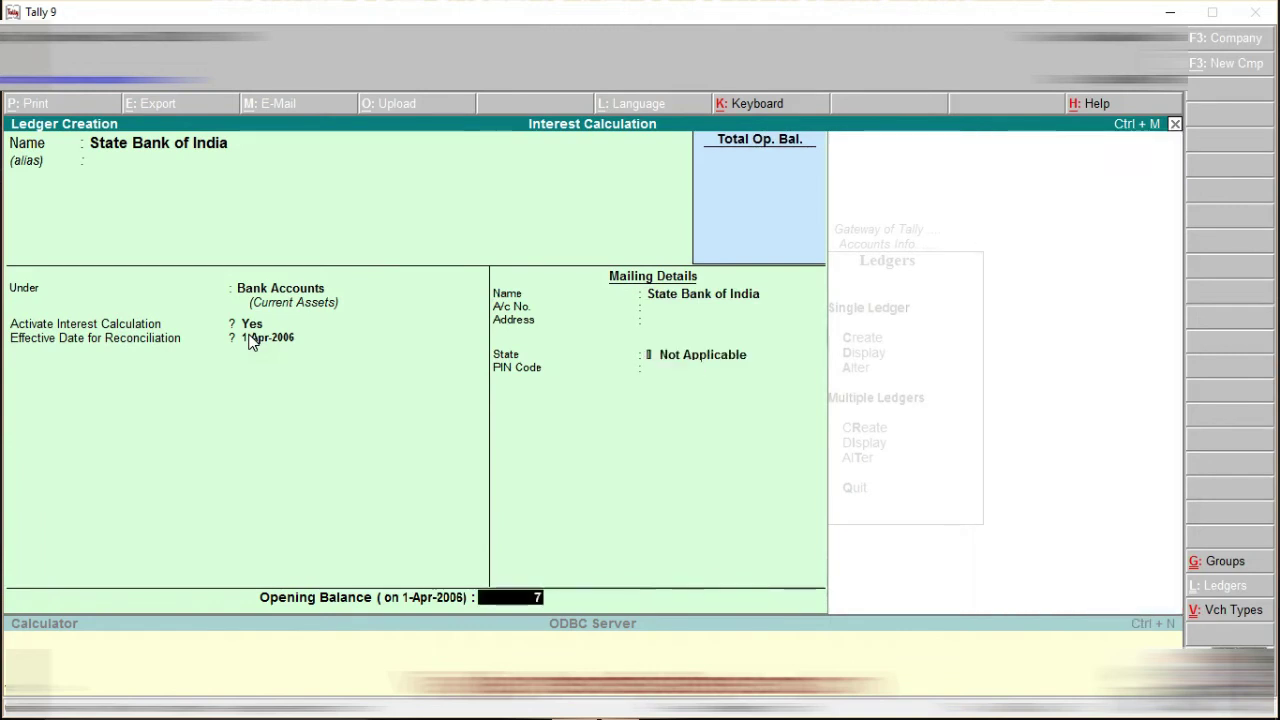
text(70000)
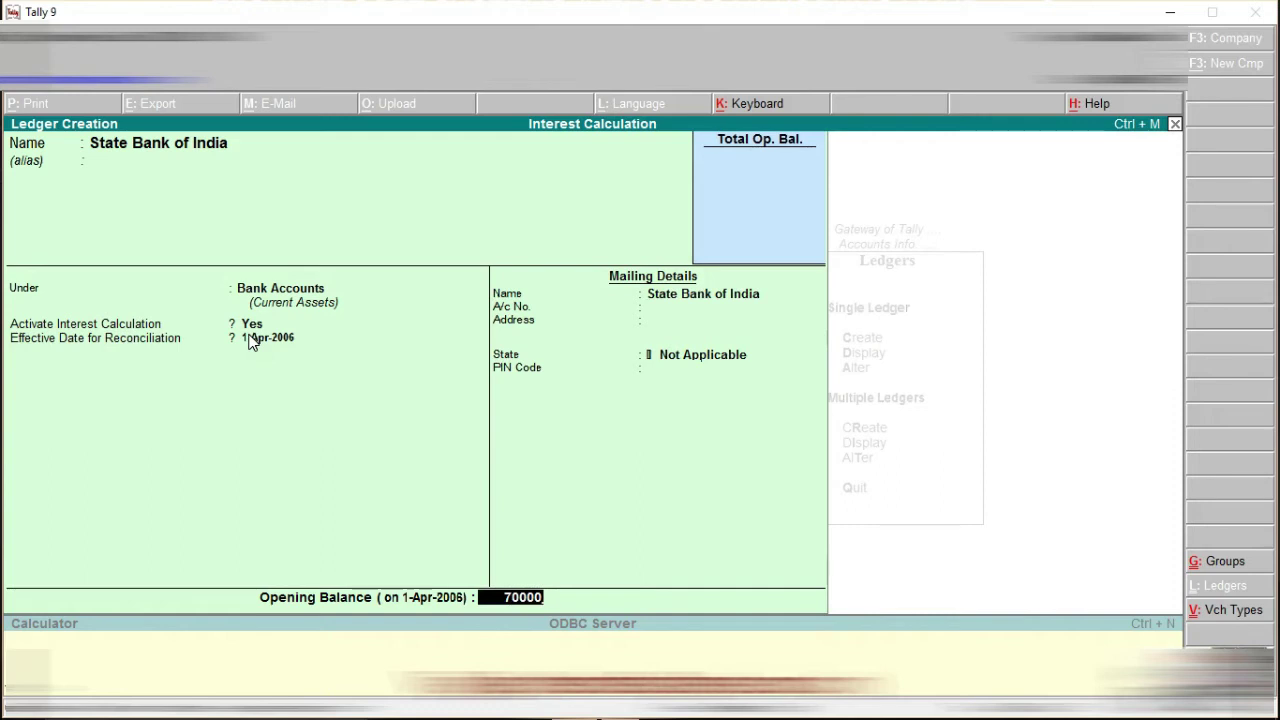
key(Return)
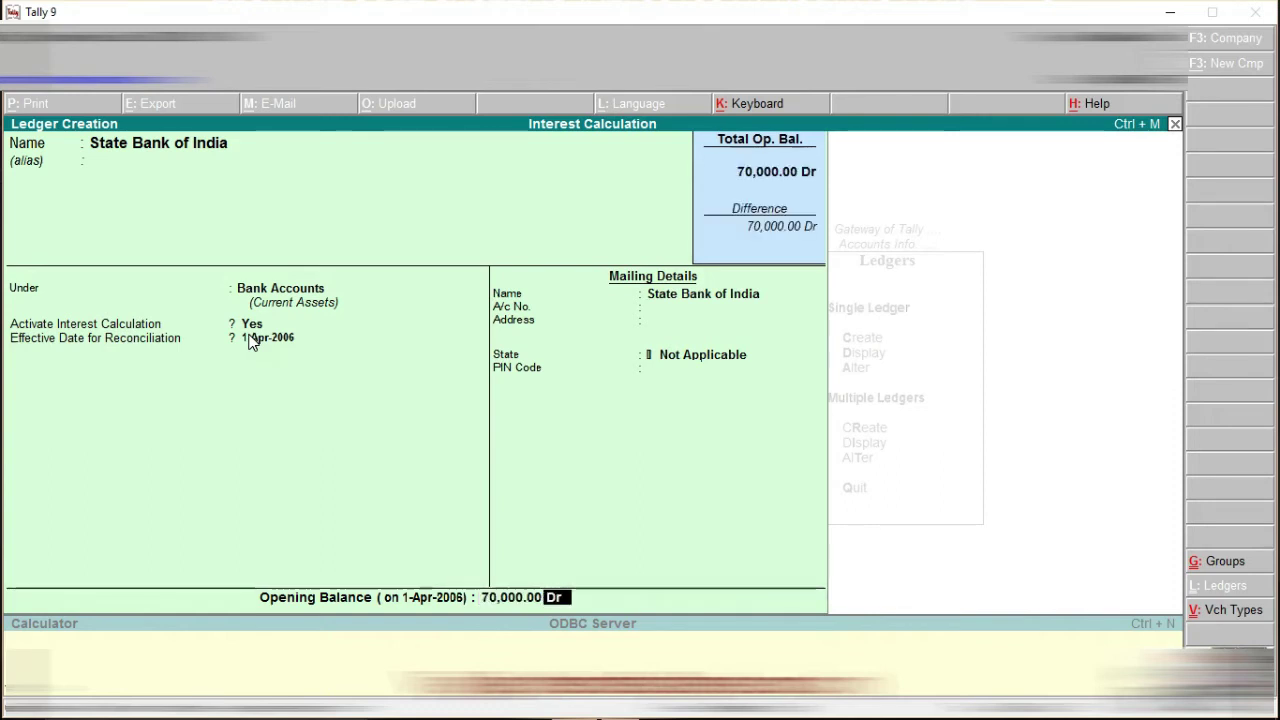
key(Return)
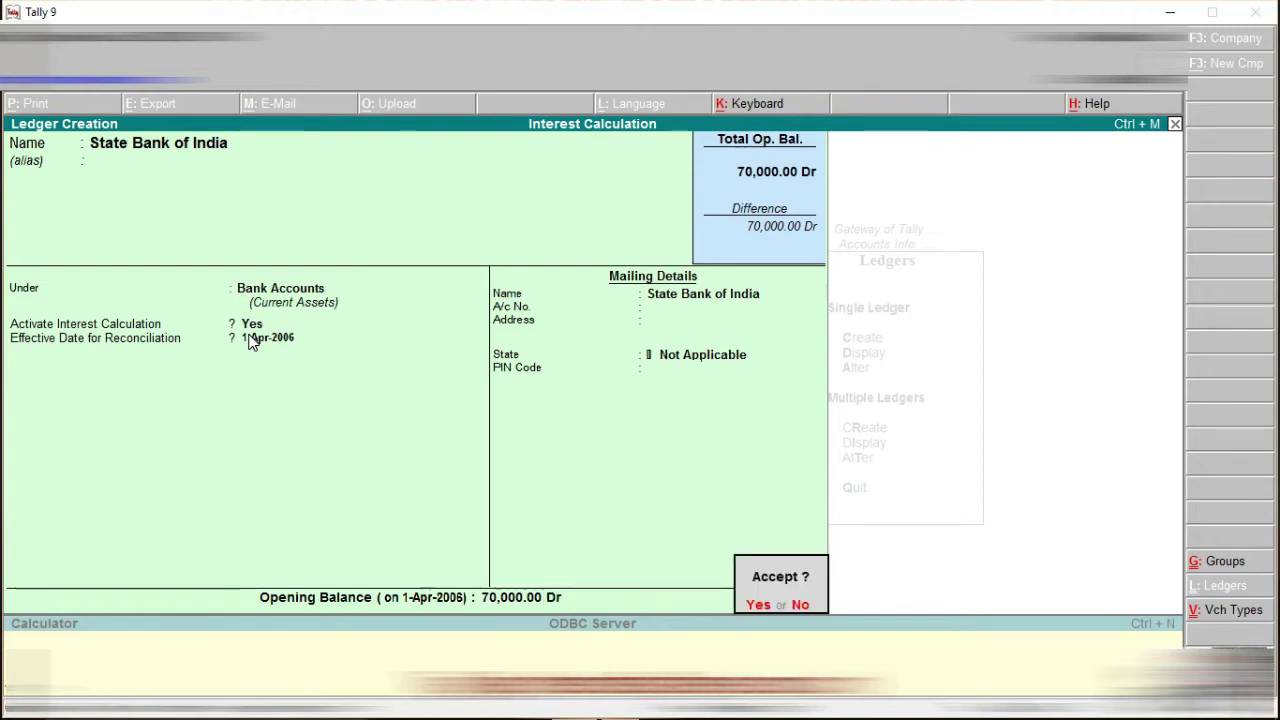
key(Return)
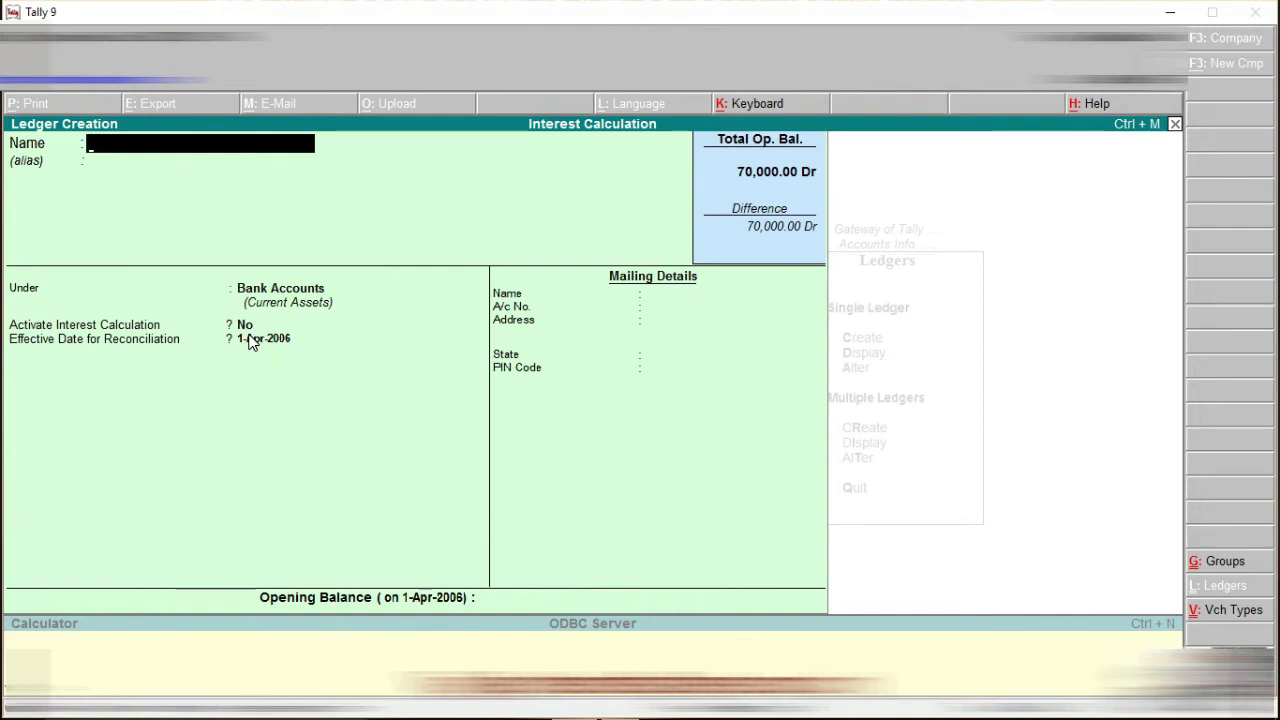
Leave ledger creation and display the interest calculation statement for the State Bank of India ledger.
key(Escape)
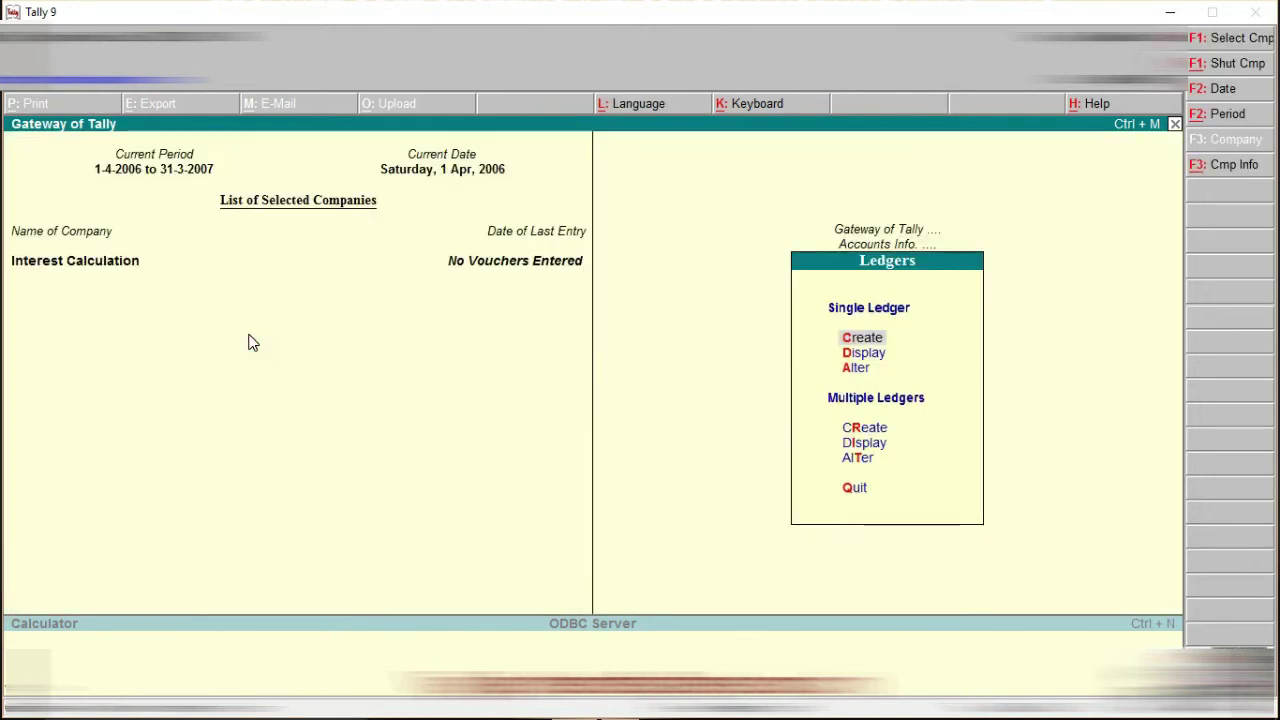
key(Escape)
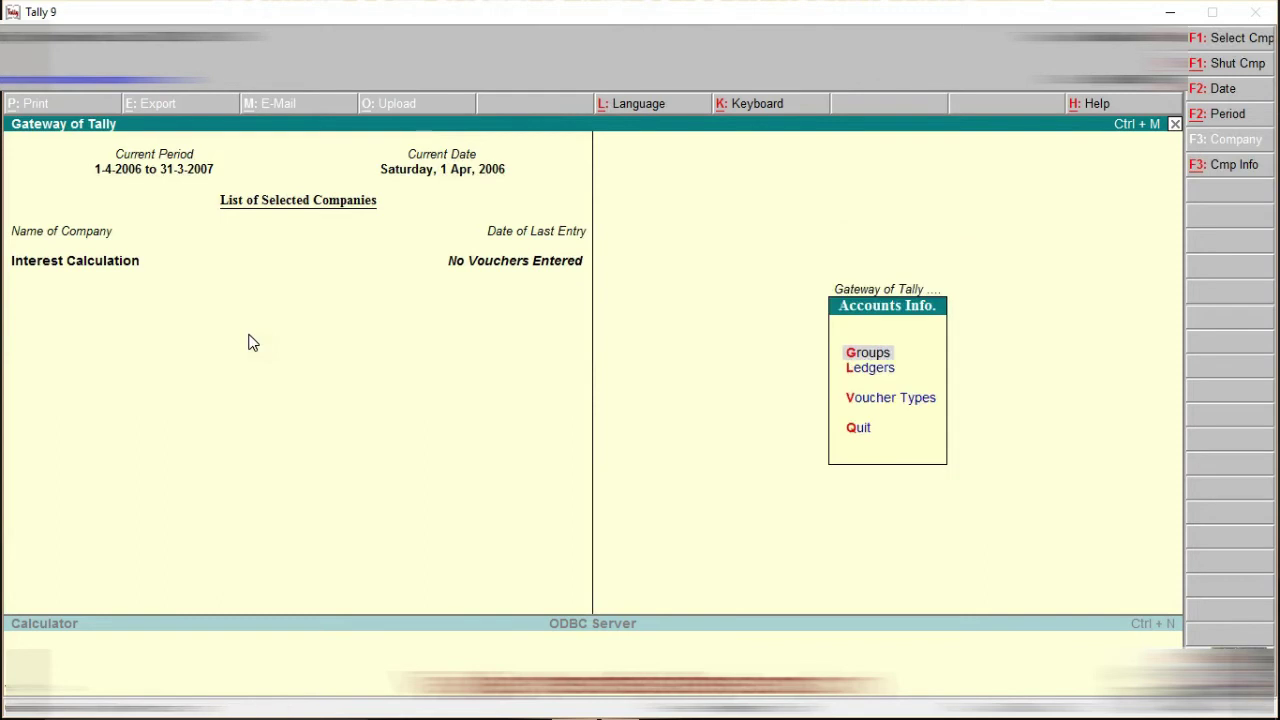
key(Escape)
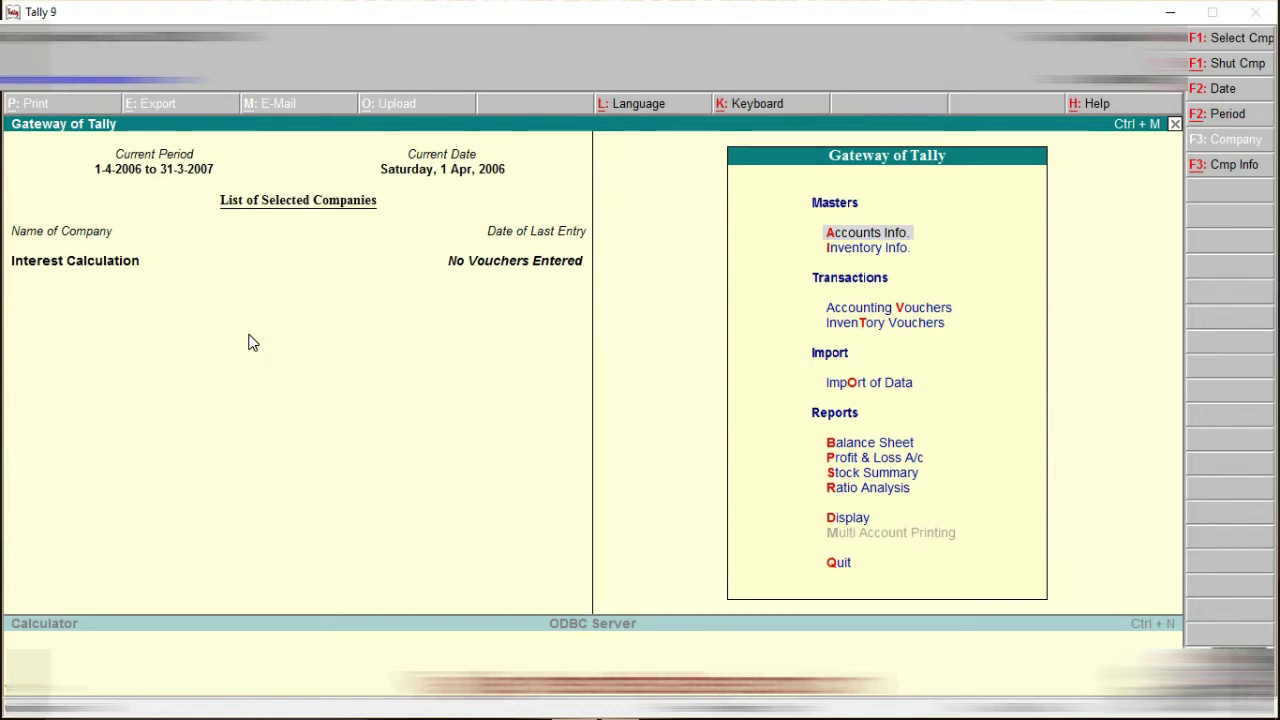
key(d)
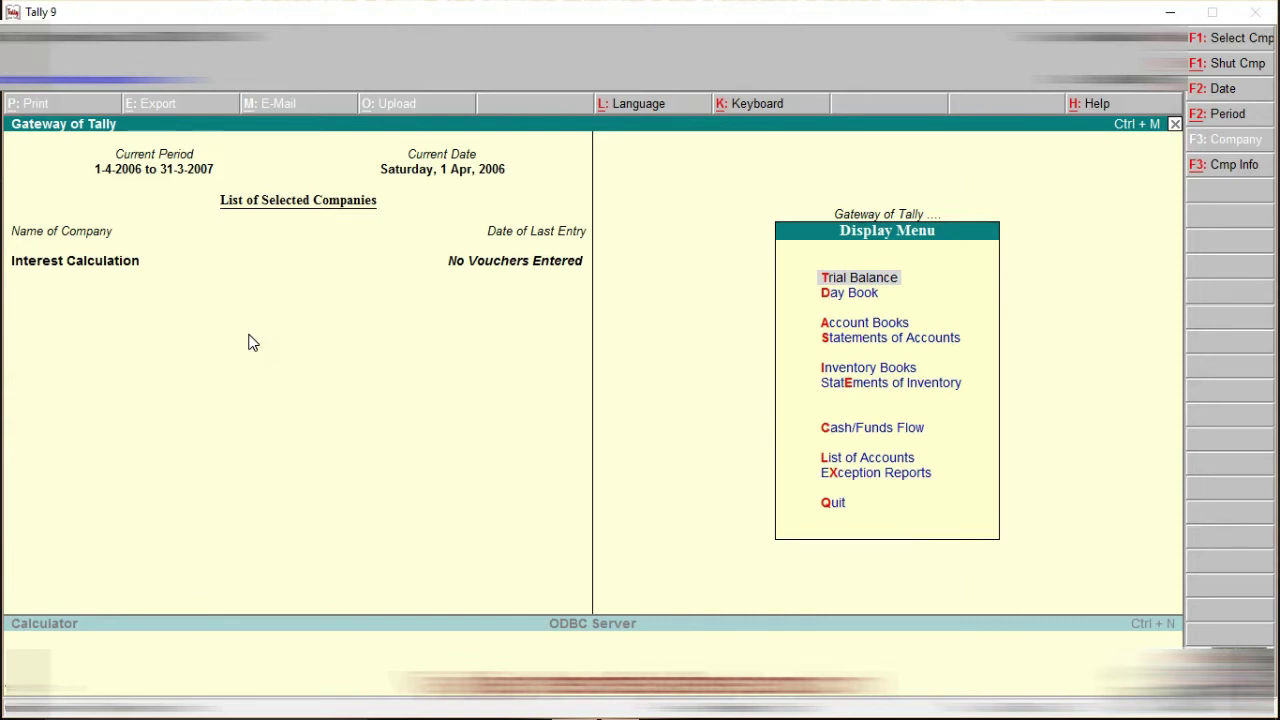
key(s)
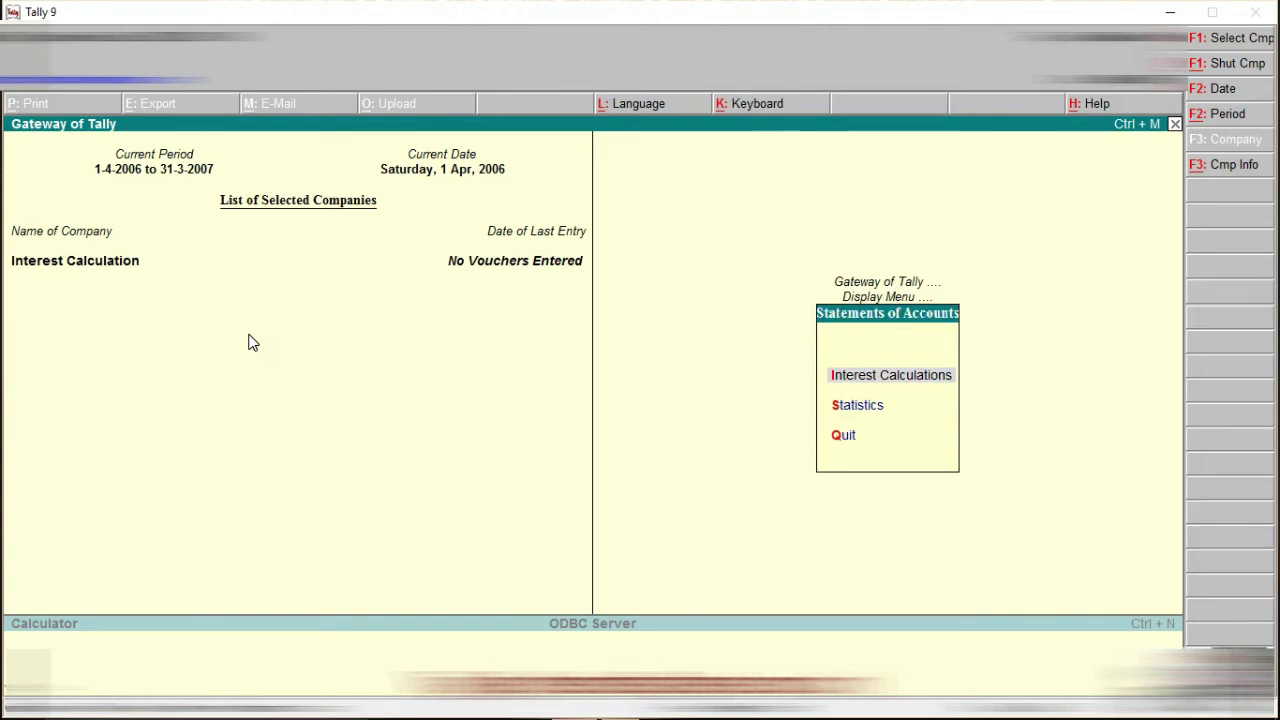
key(i)
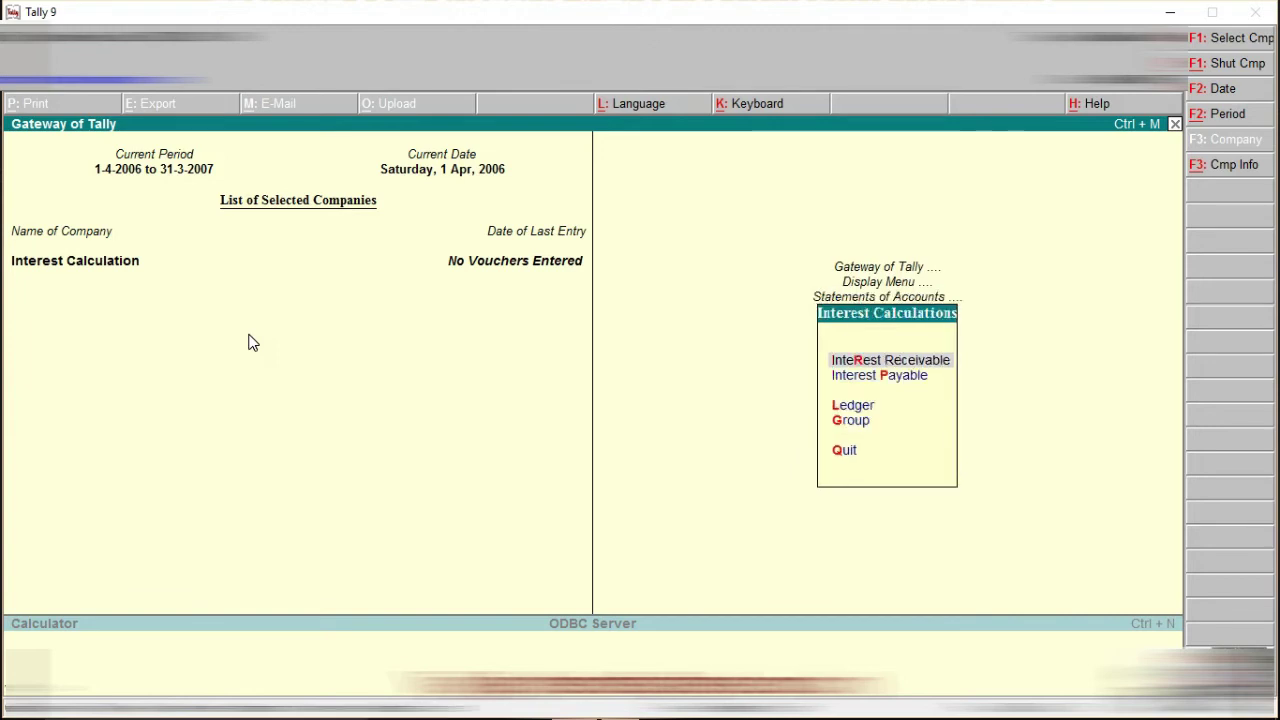
key(Down)
key(Down)
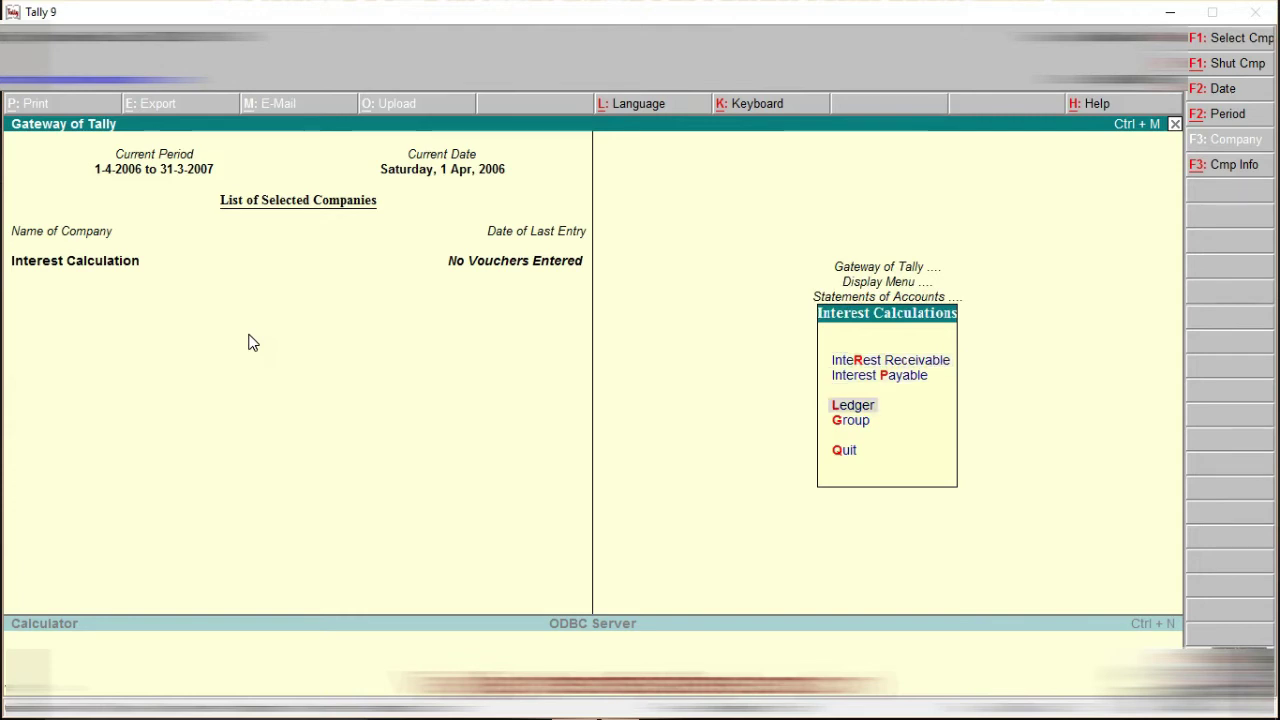
key(Return)
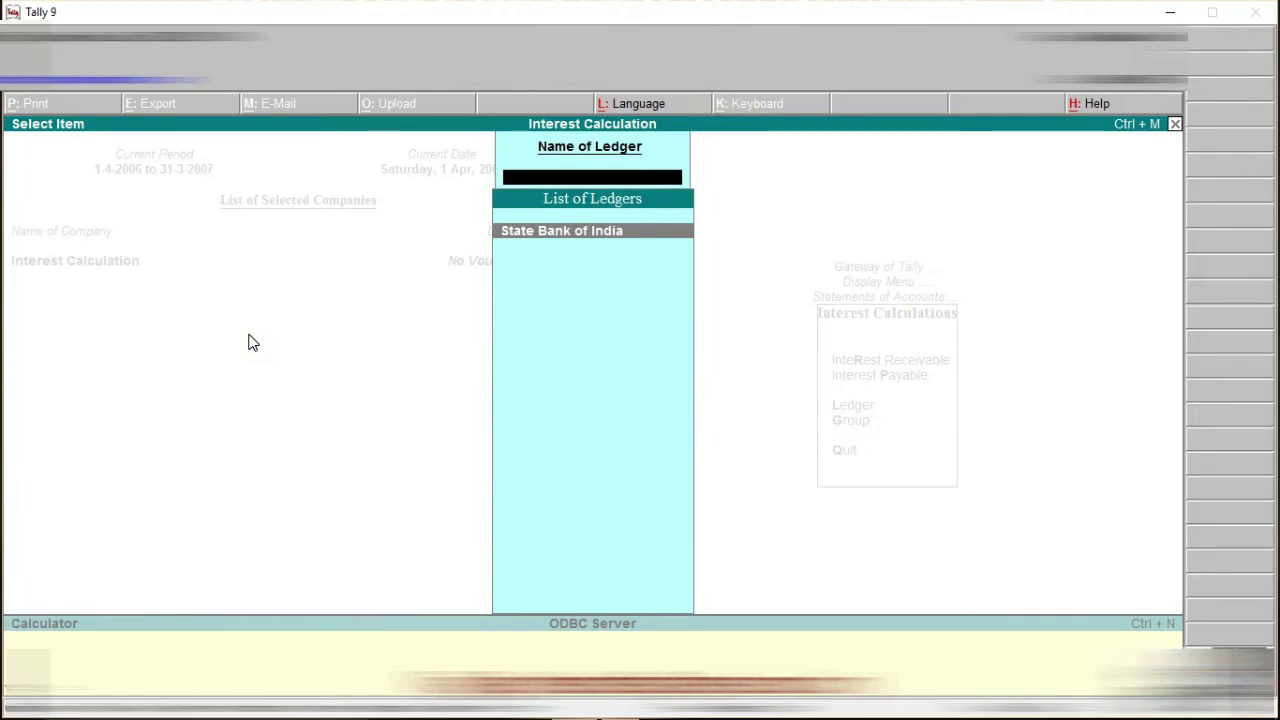
key(Return)
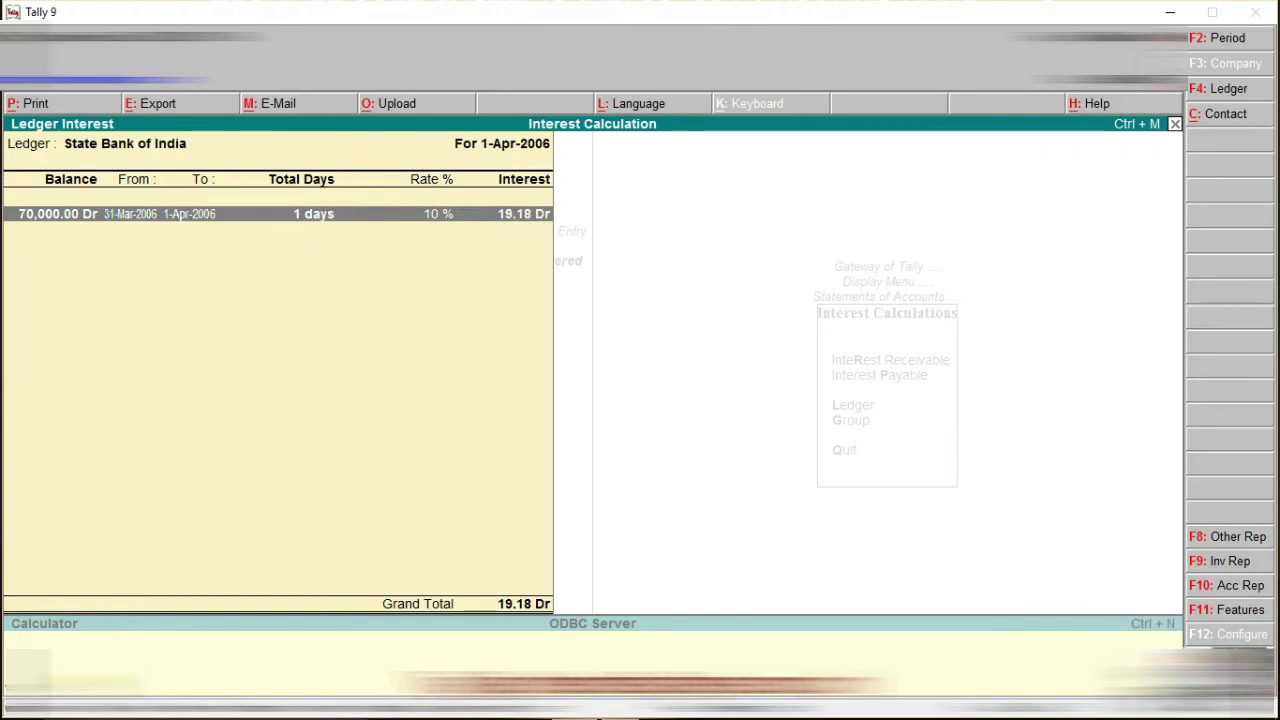
Bring up the calculator to check the one-day interest, and set the report period to 1-Apr-2006 to 2-May-2006.
key(ctrl+n)
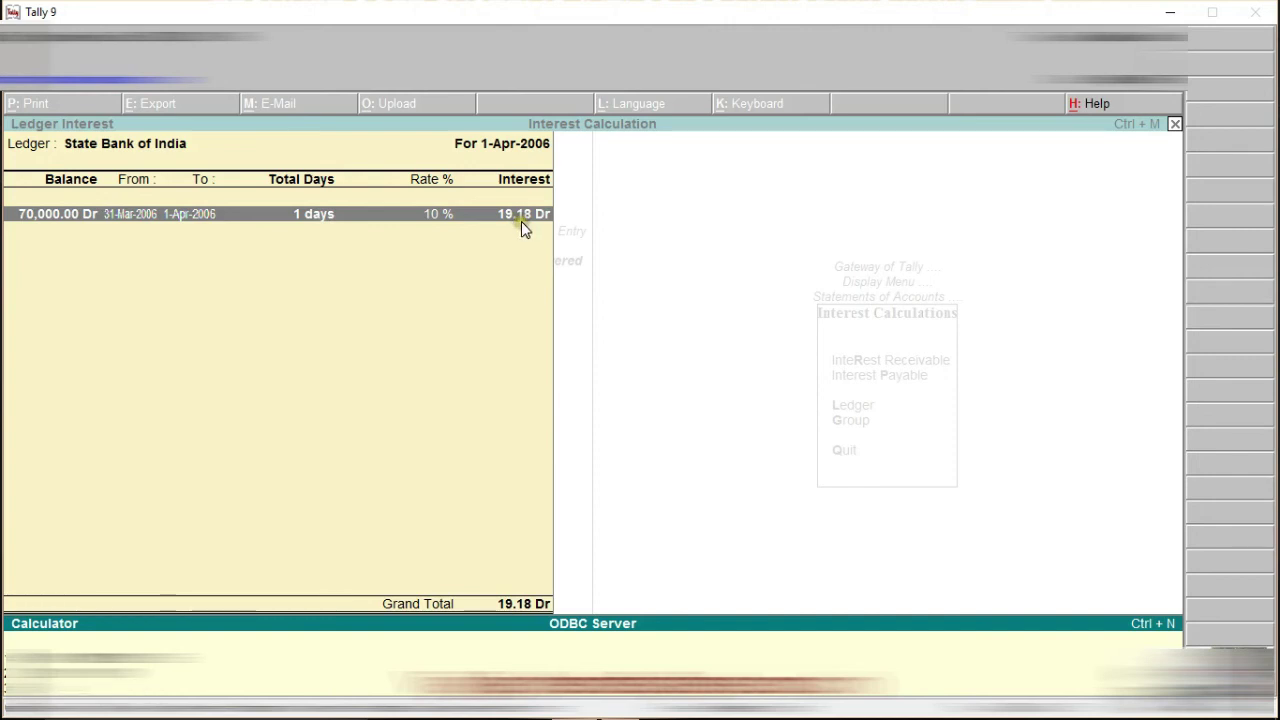
click(459, 265)
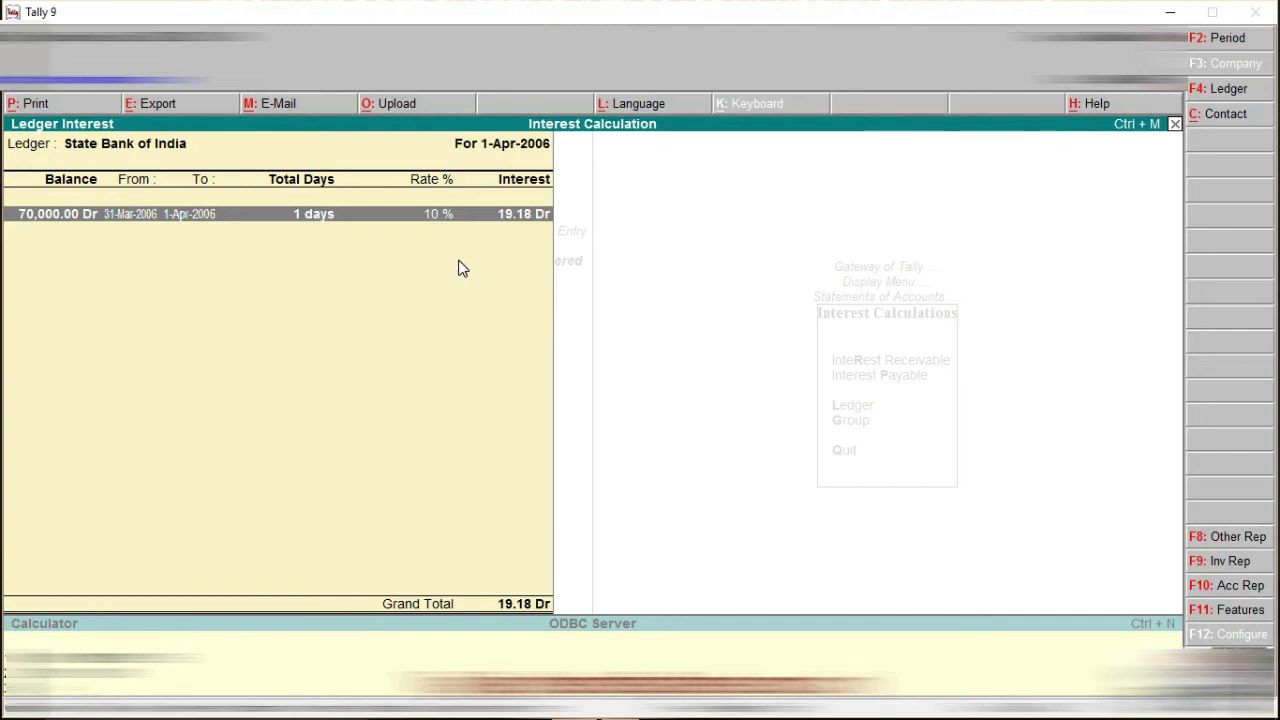
key(F2)
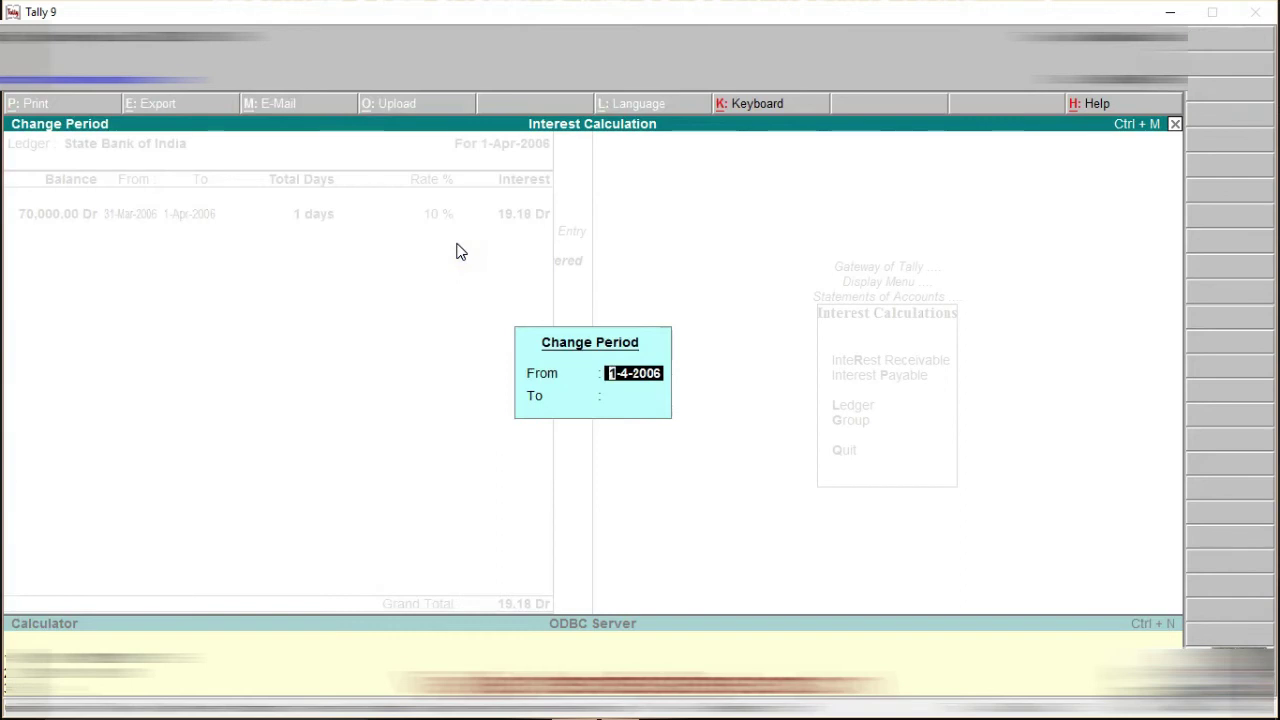
key(Return)
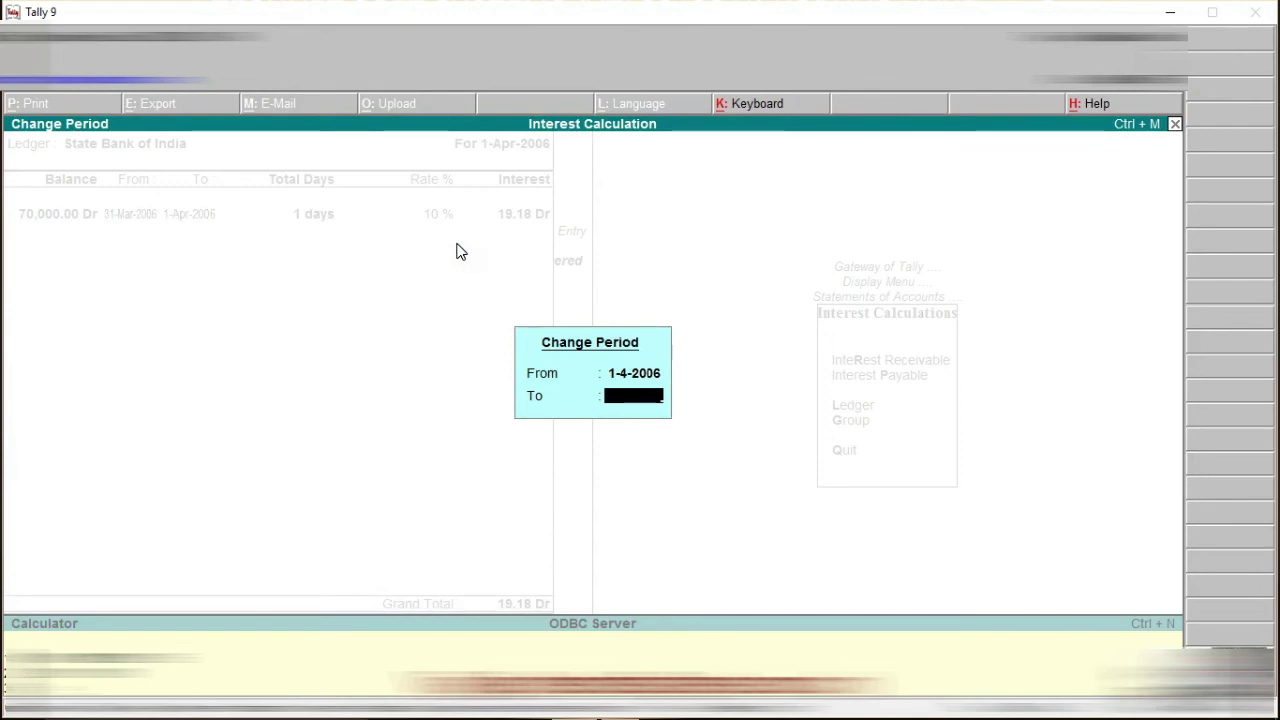
key(Return)
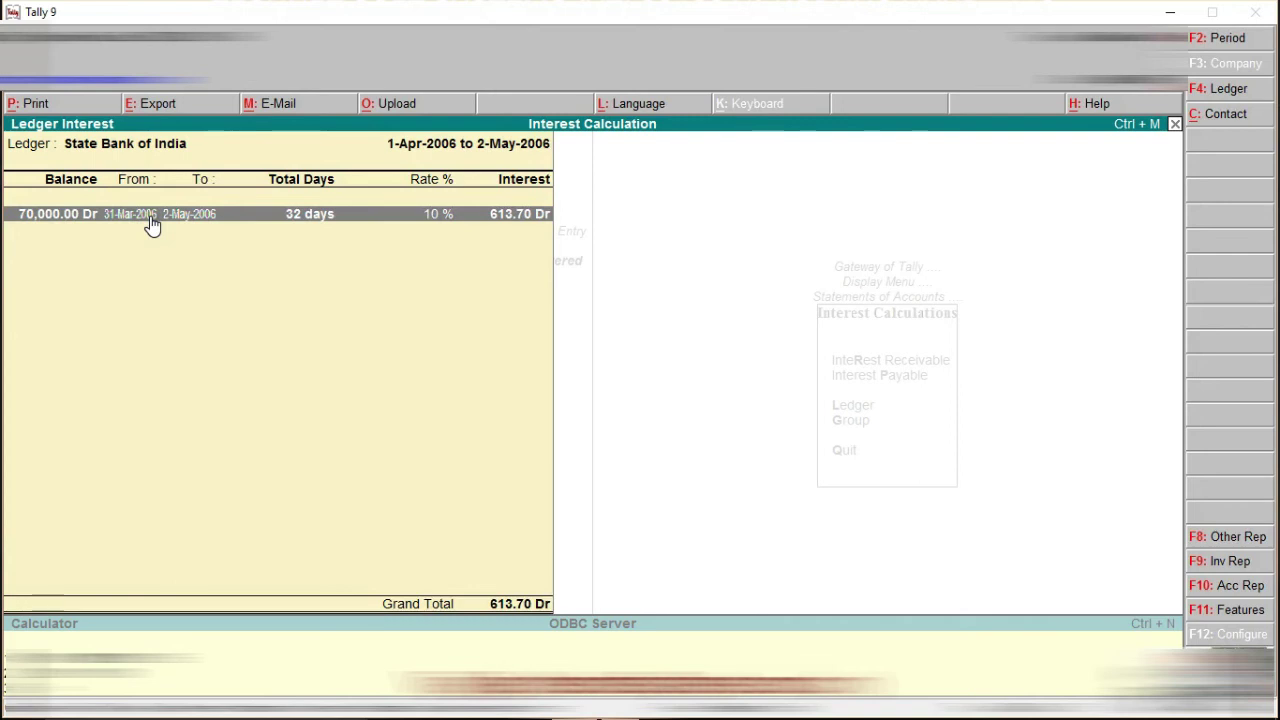
Work out in the calculator the daily interest on 70,000 at 10% per 365-day year, and the interest for 32 days.
click(184, 292)
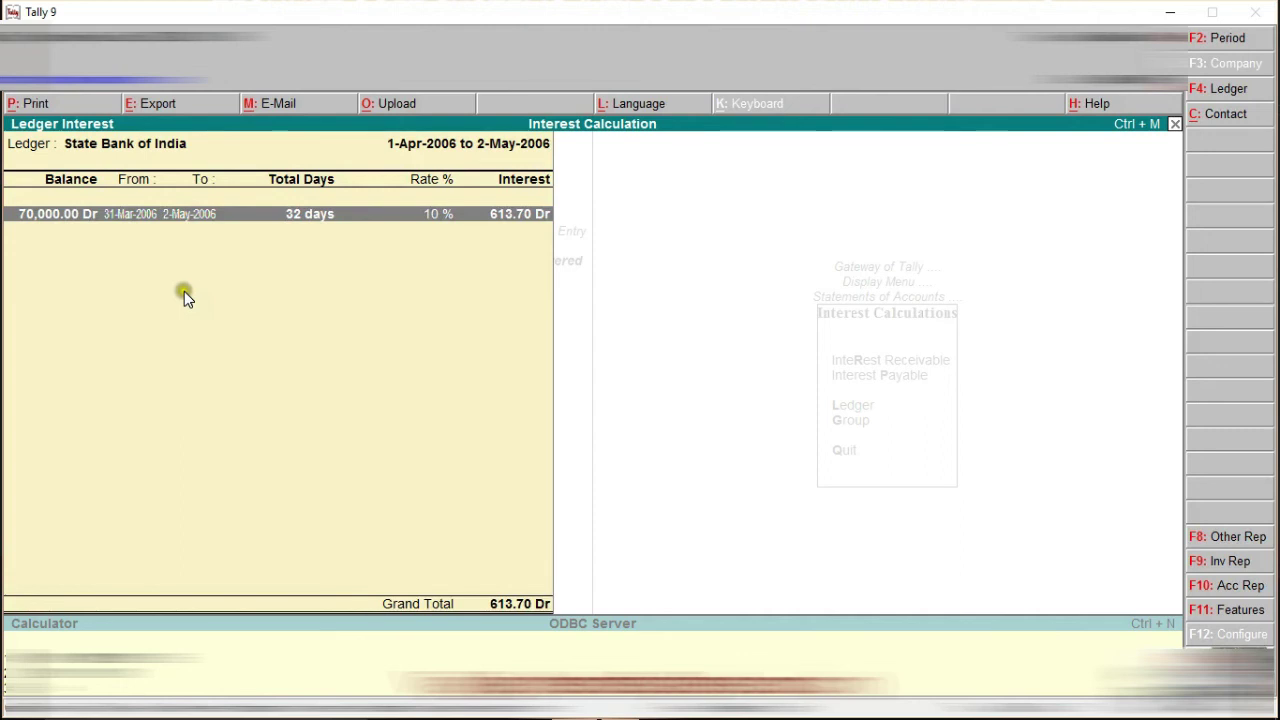
key(ctrl+n)
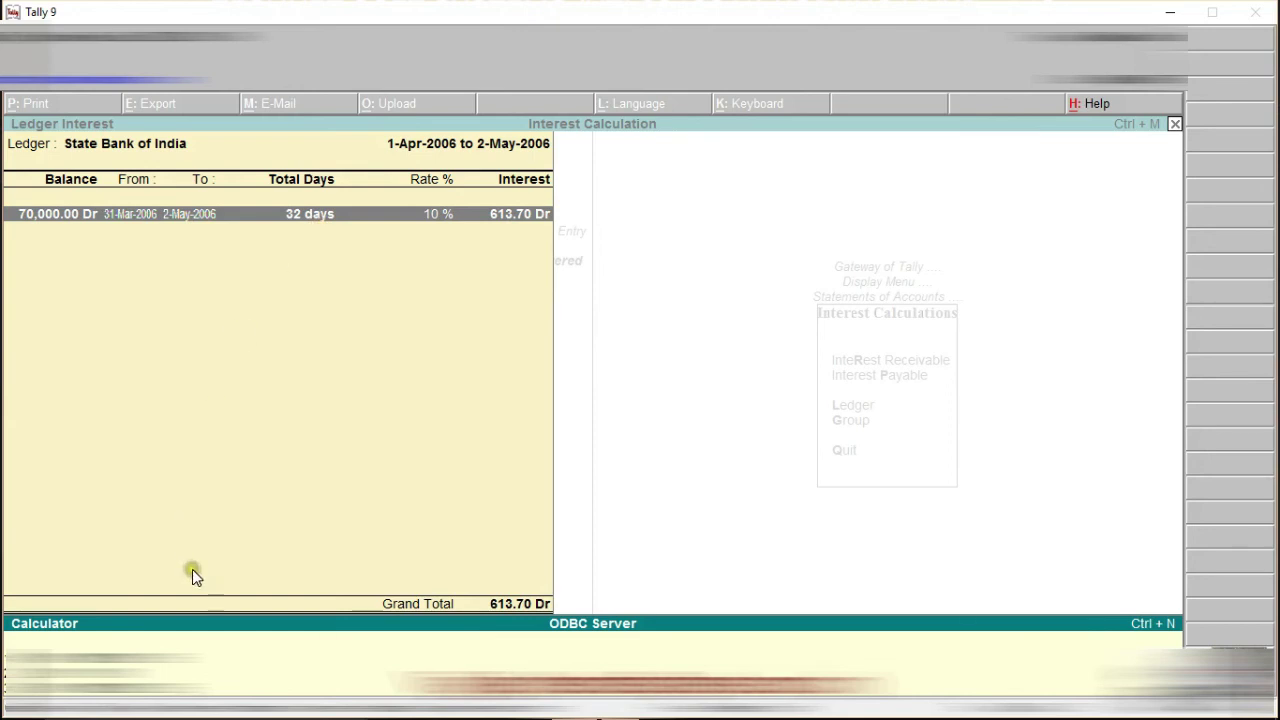
key(Return)
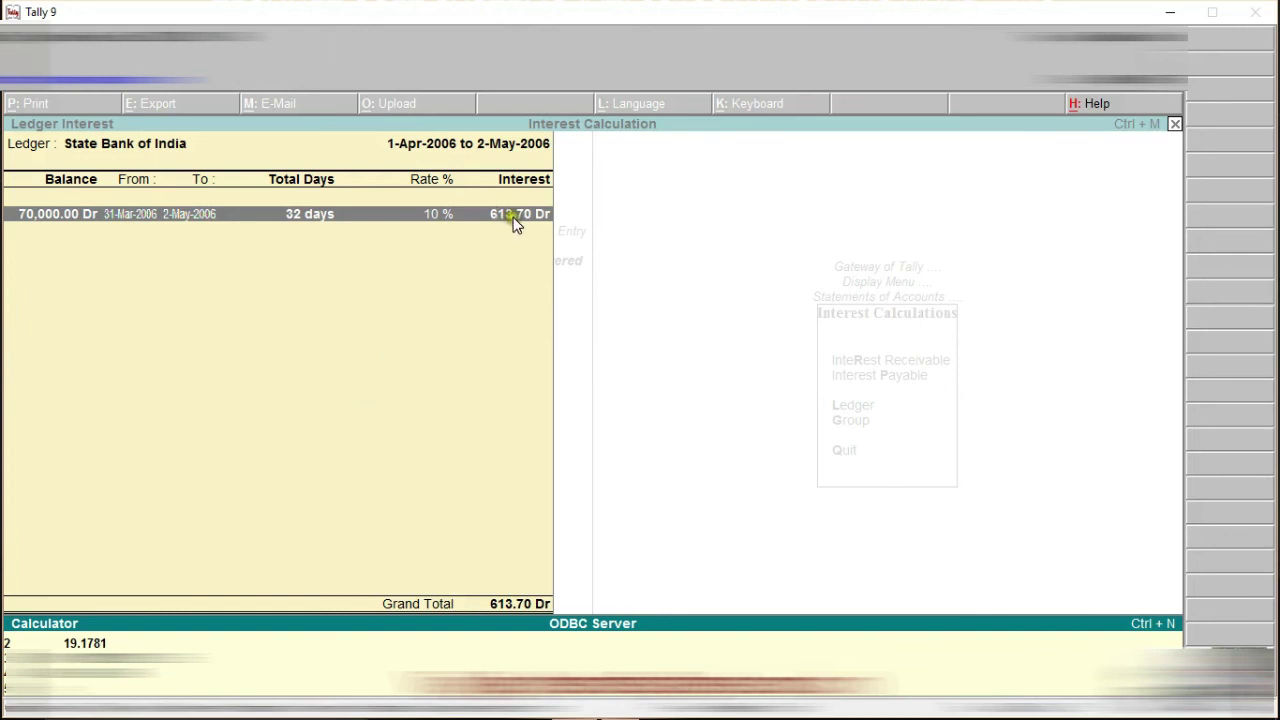
click(375, 325)
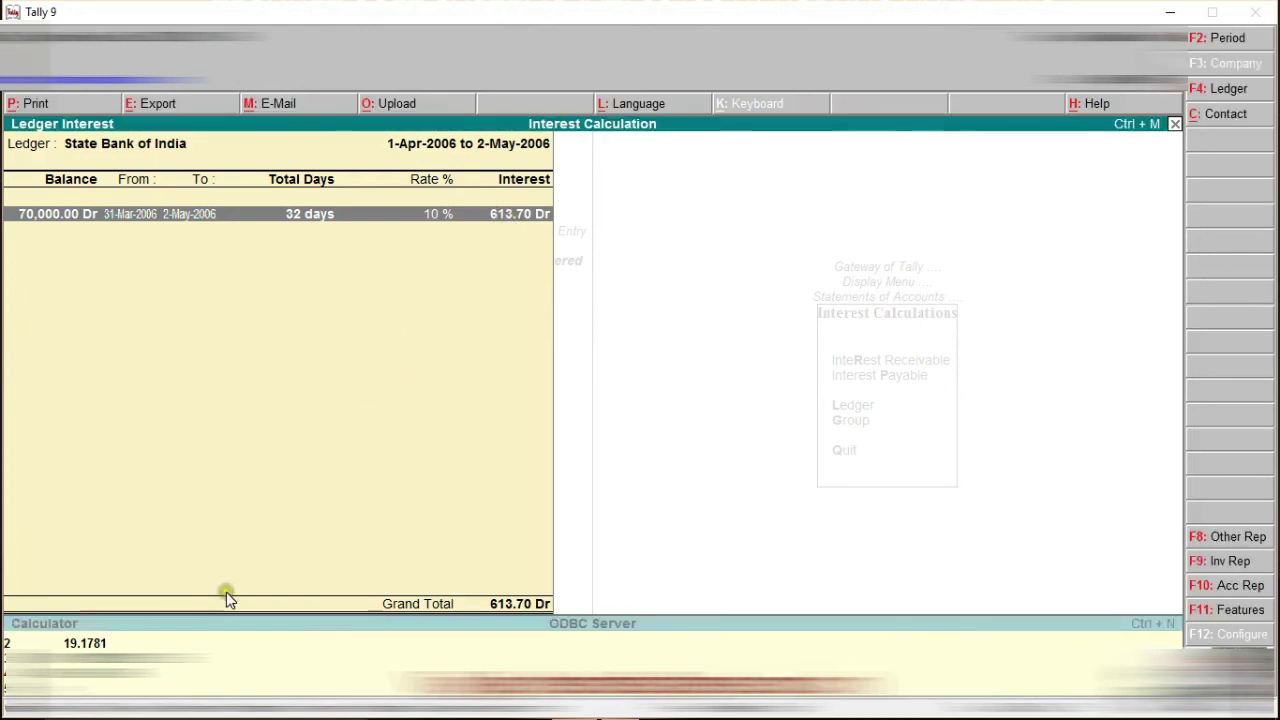
key(ctrl+n)
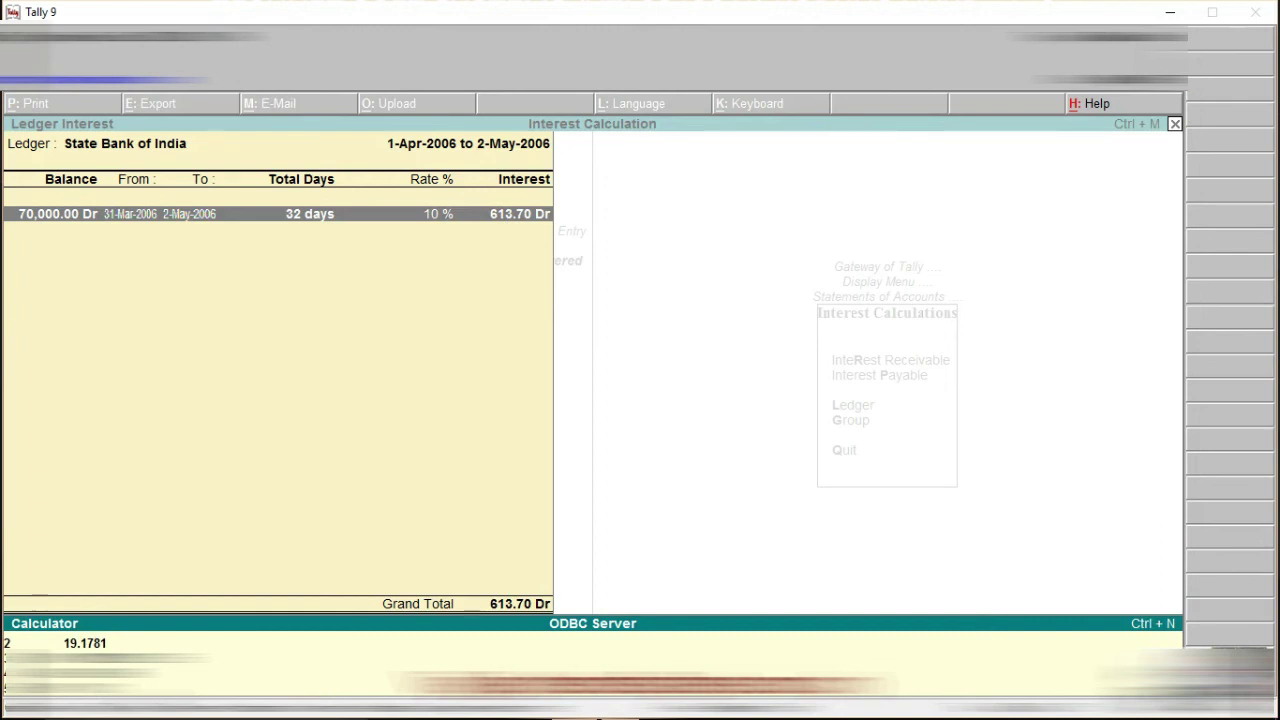
key(Return)
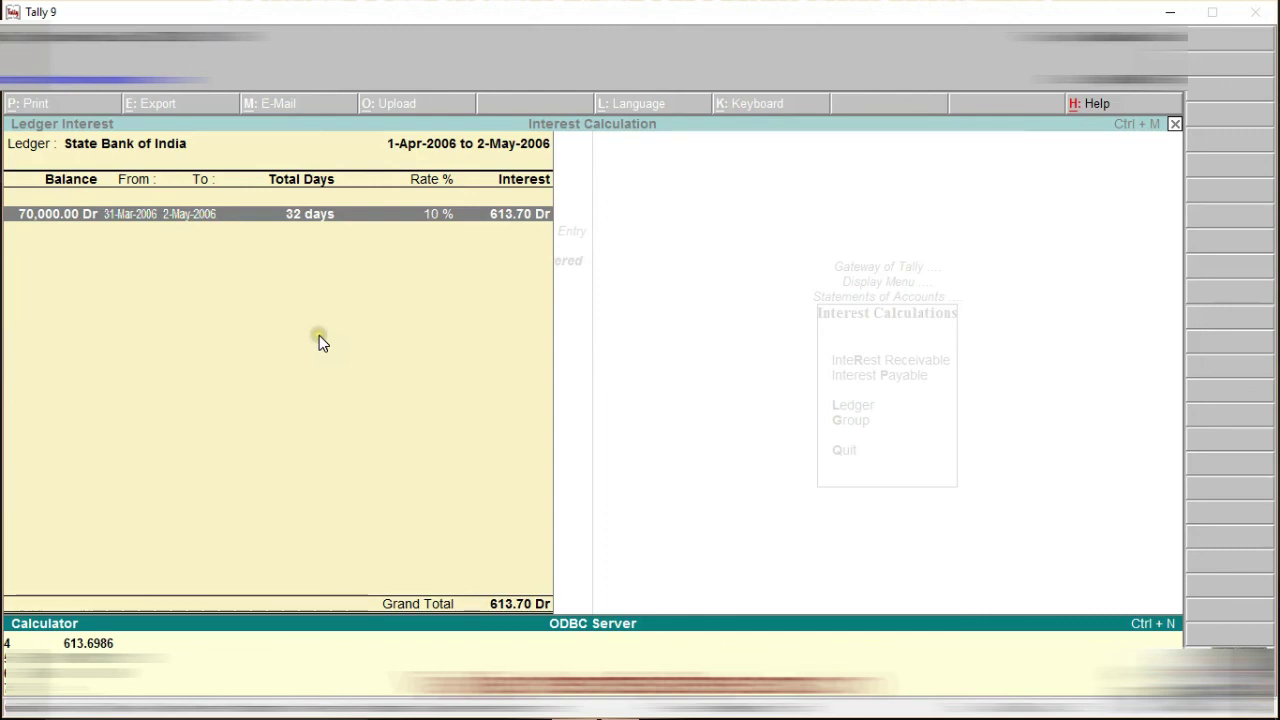
click(274, 366)
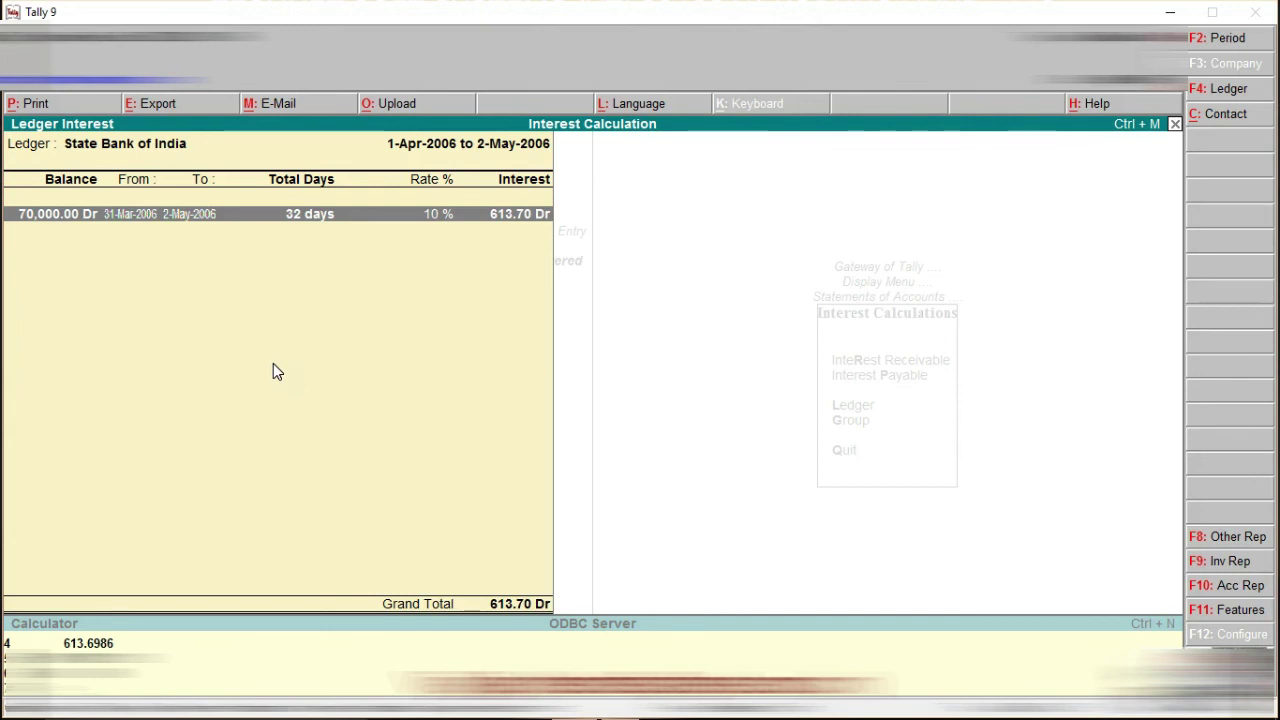
Leave the interest report and start a new single ledger with the customer's name under the Sundry Debtors group, keeping inventory values unaffected.
key(Escape)
key(Escape)
key(Escape)
key(Escape)
key(Escape)
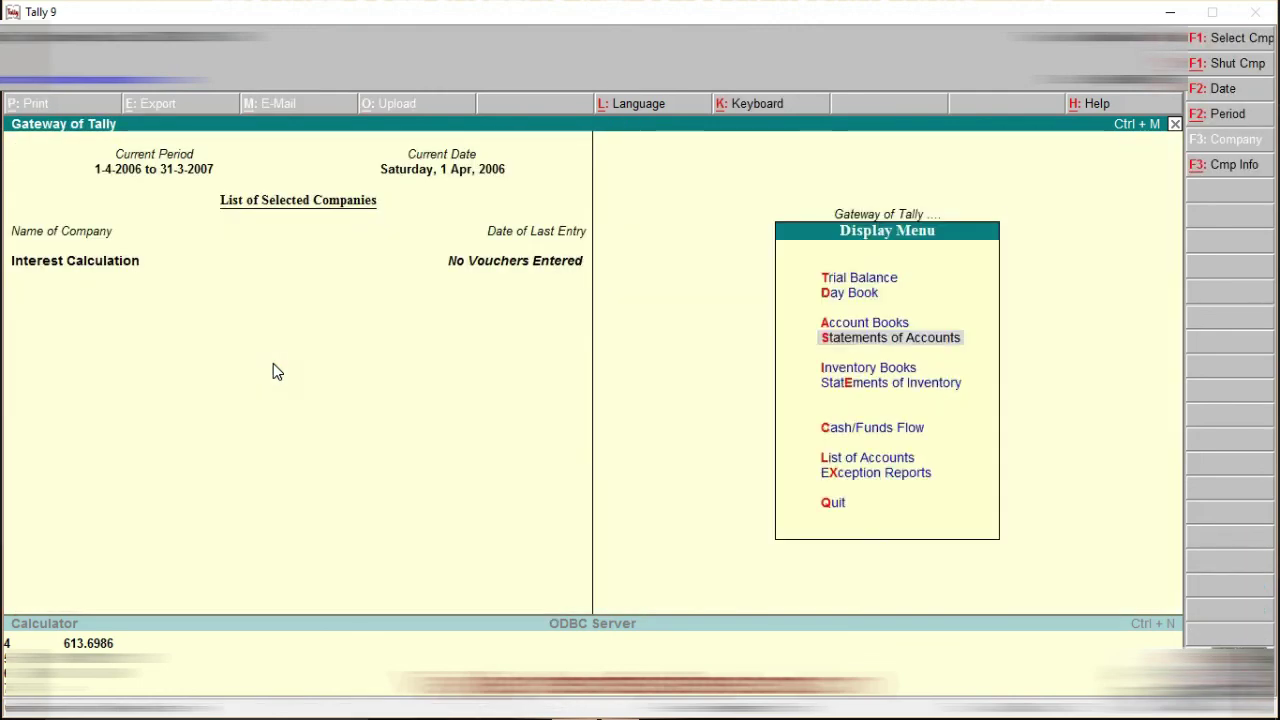
key(Escape)
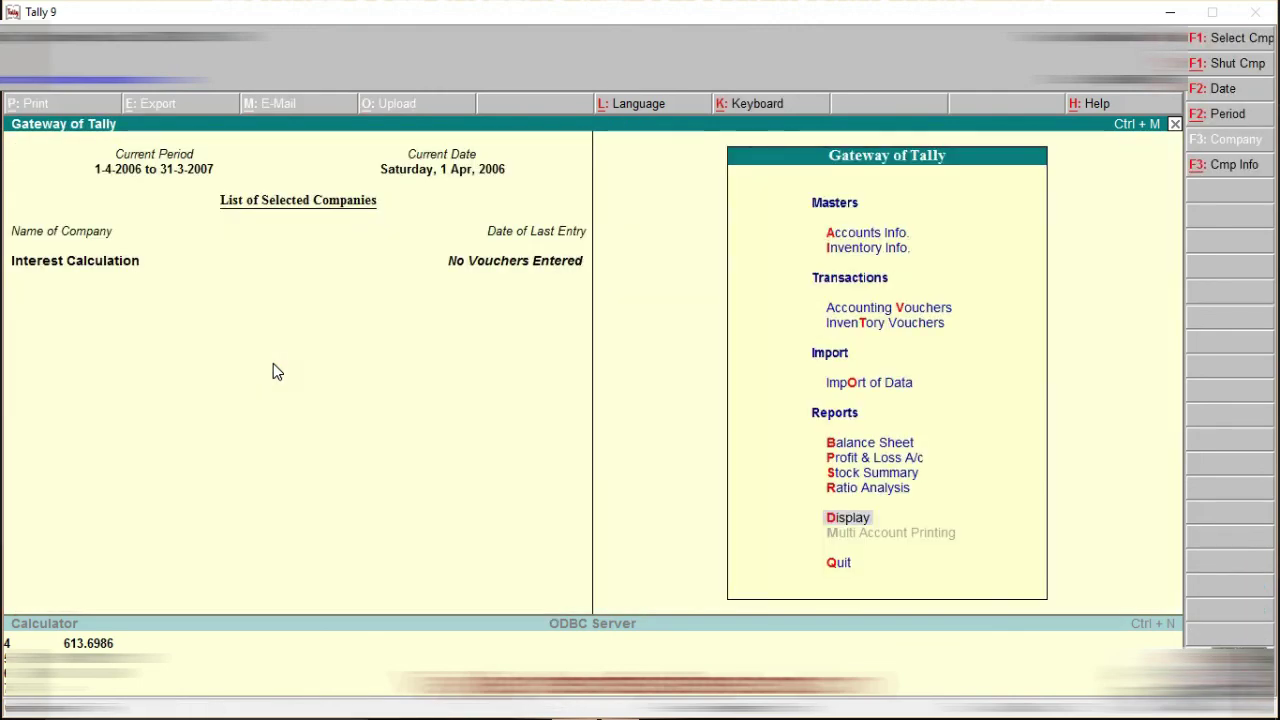
key(a)
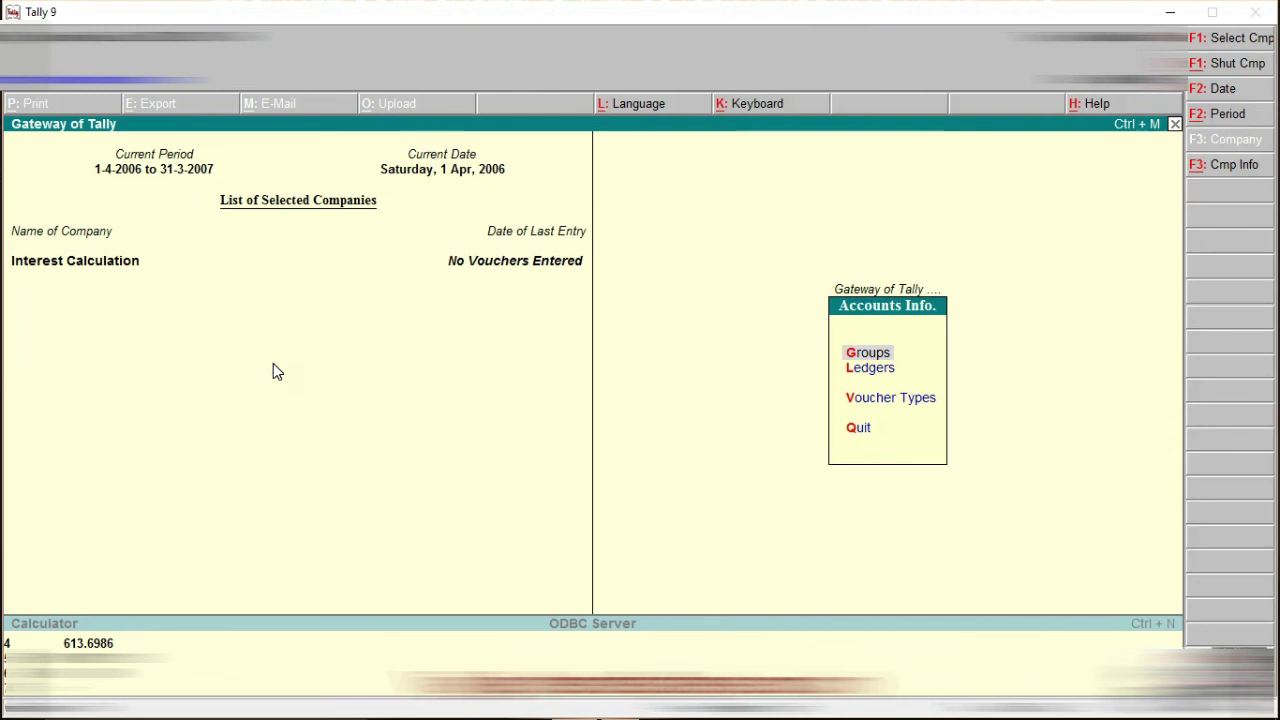
text(lc)
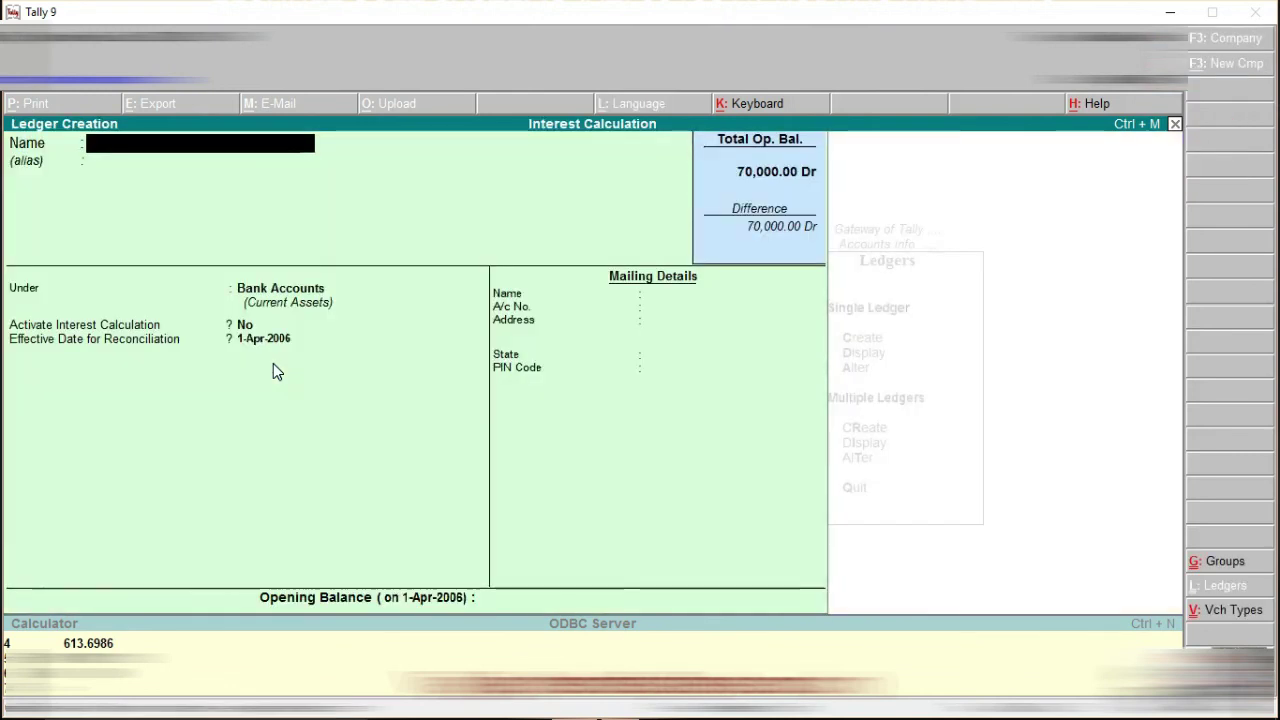
text(Rudhra)
key(Return)
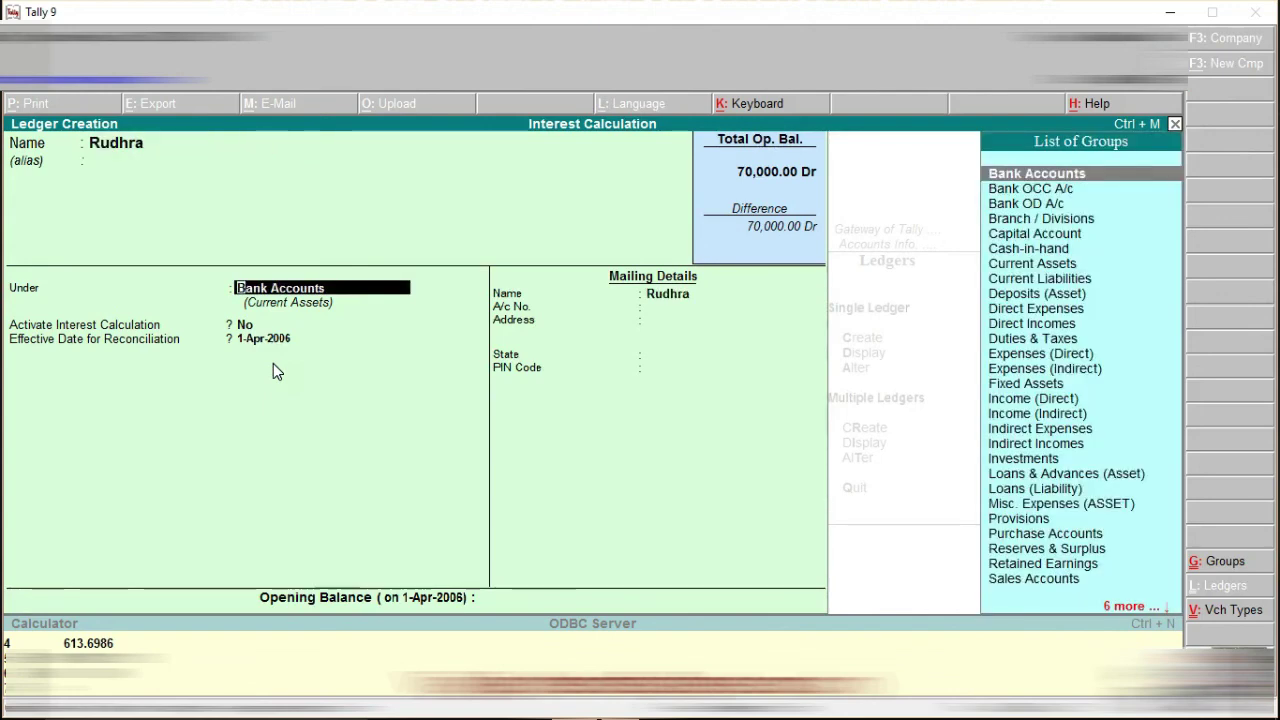
text(Sun)
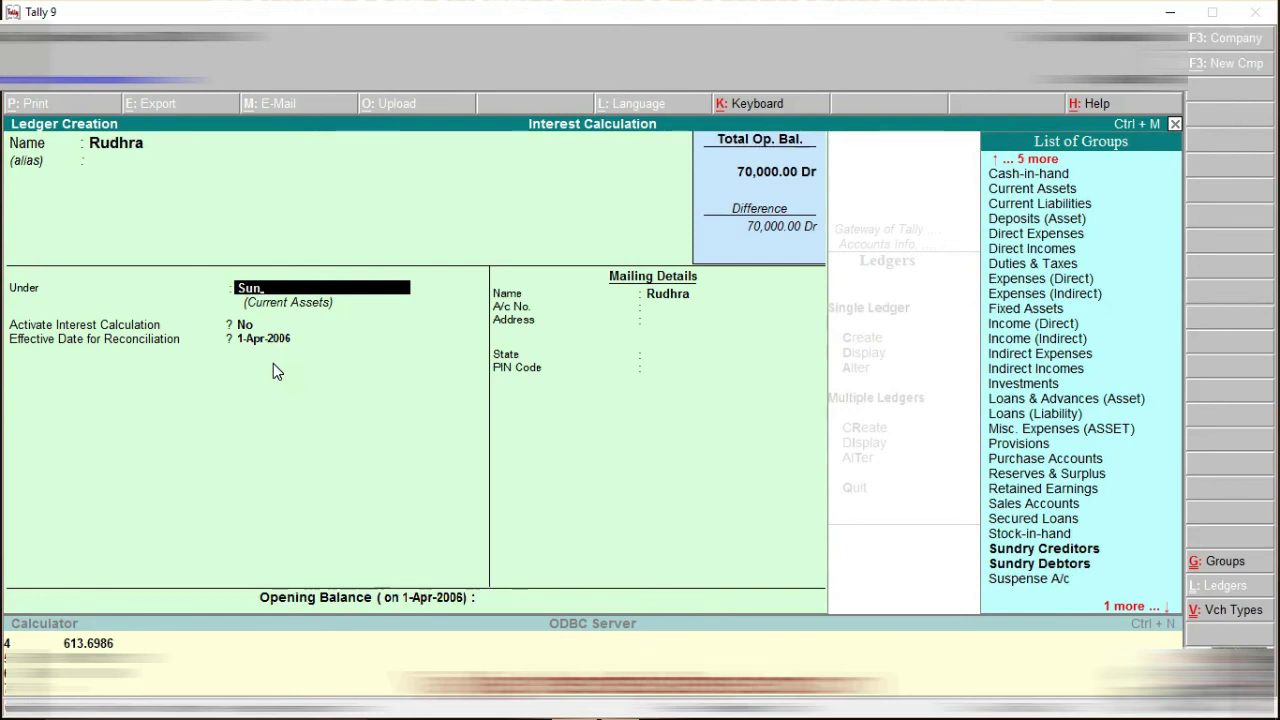
key(Down)
key(Return)
key(Return)
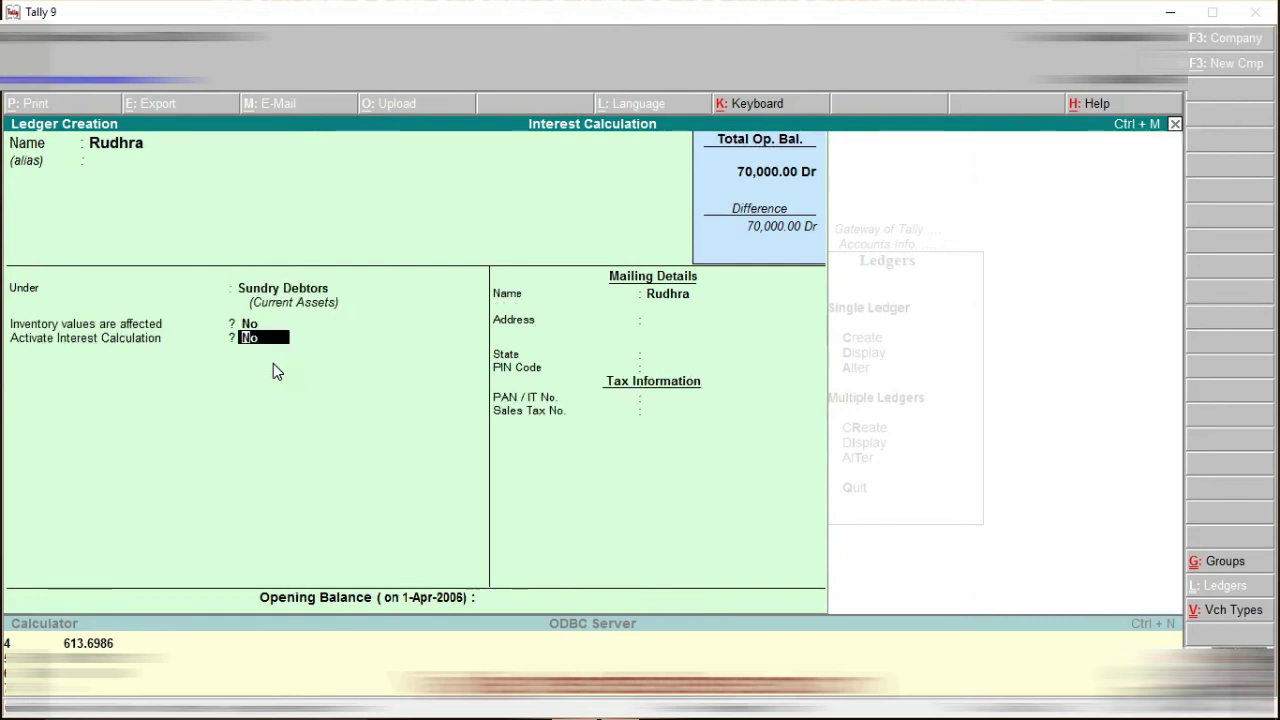
Activate interest calculation for the debtor ledger at 12% per 30-day Month, with transaction-by-transaction calculation set to No.
key(y)
key(Return)
key(Return)
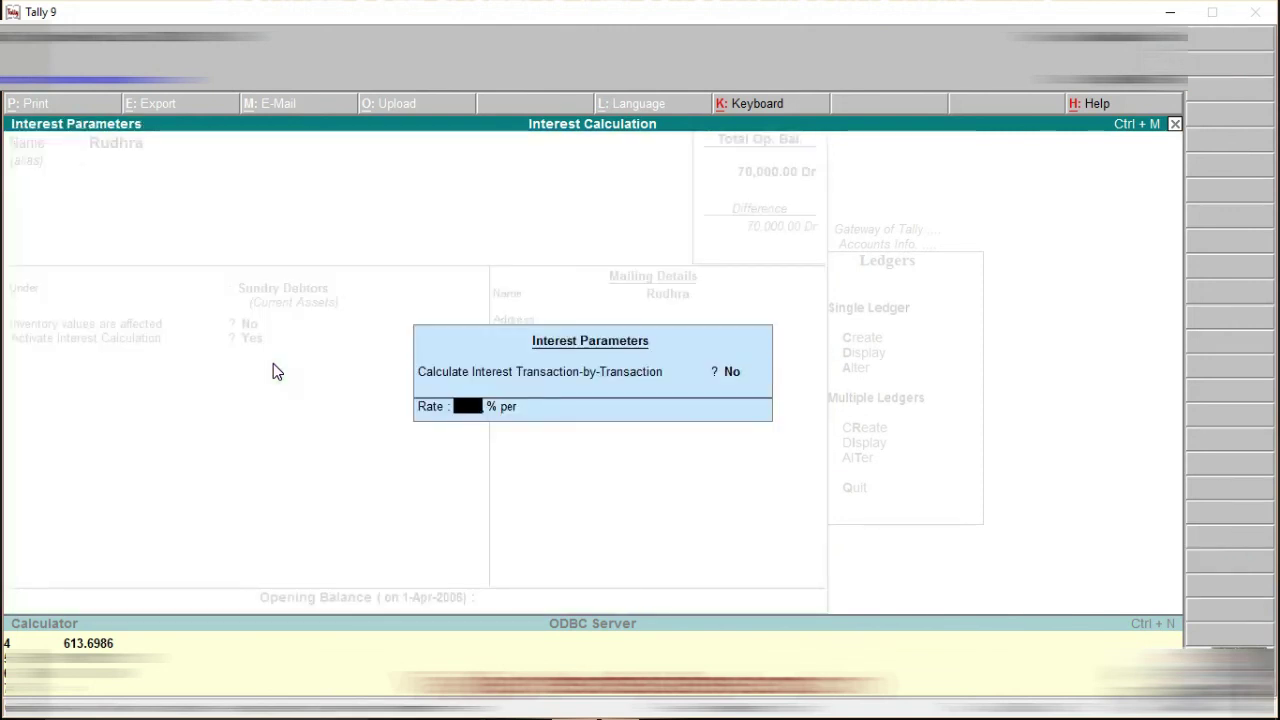
text(12)
key(Return)
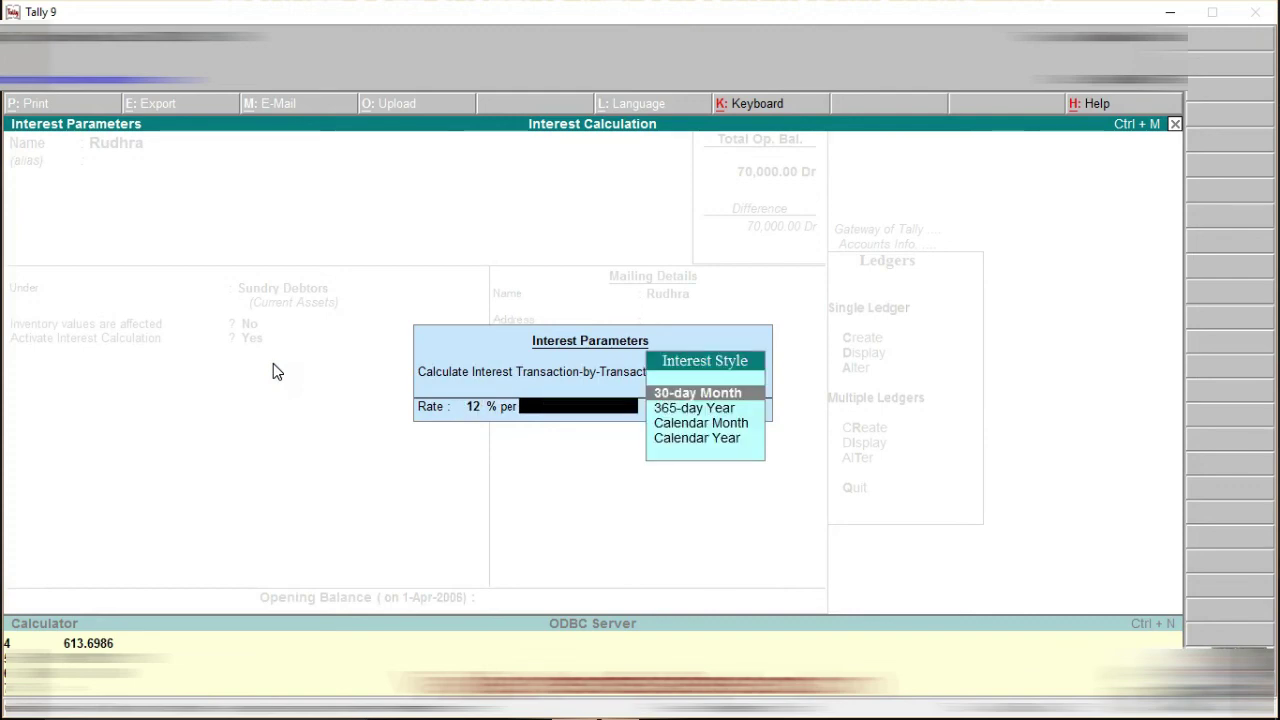
key(Return)
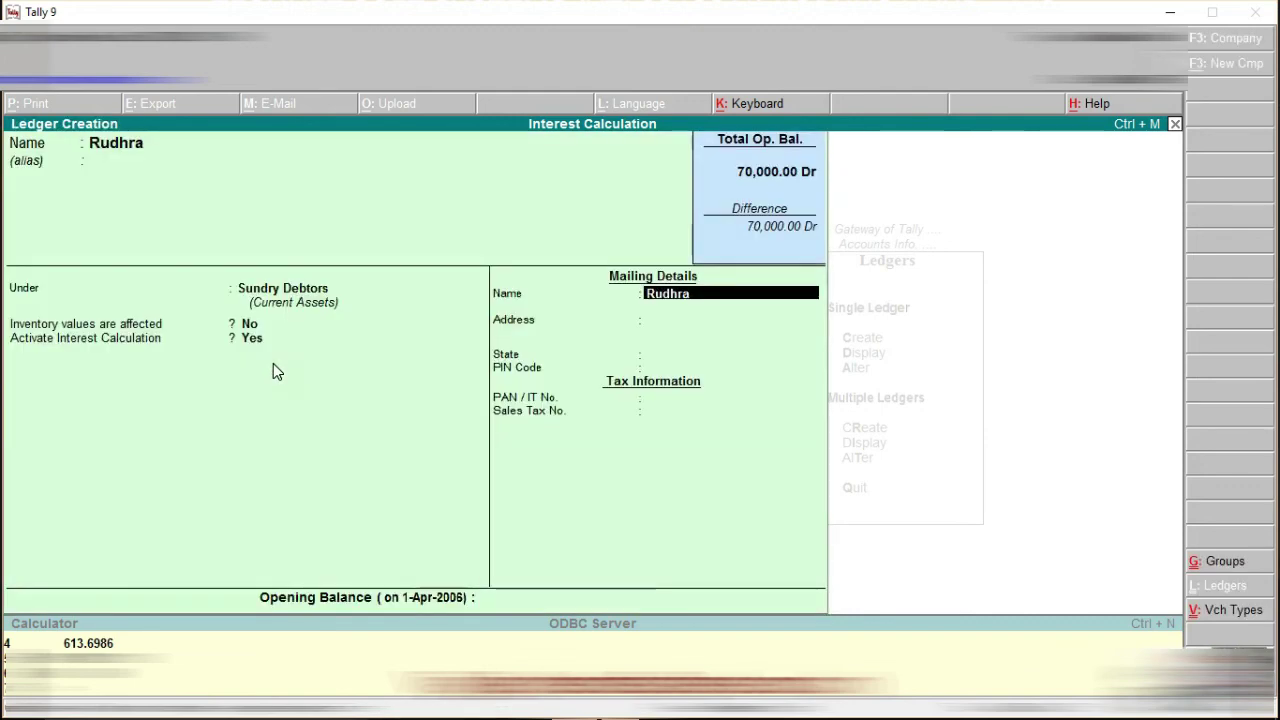
Give the debtor ledger an opening balance of 2,00,000 Dr, keeping the default mailing, tax and bill-wise details.
key(Return)
key(Return)
key(Return)
key(Return)
key(Return)
key(Return)
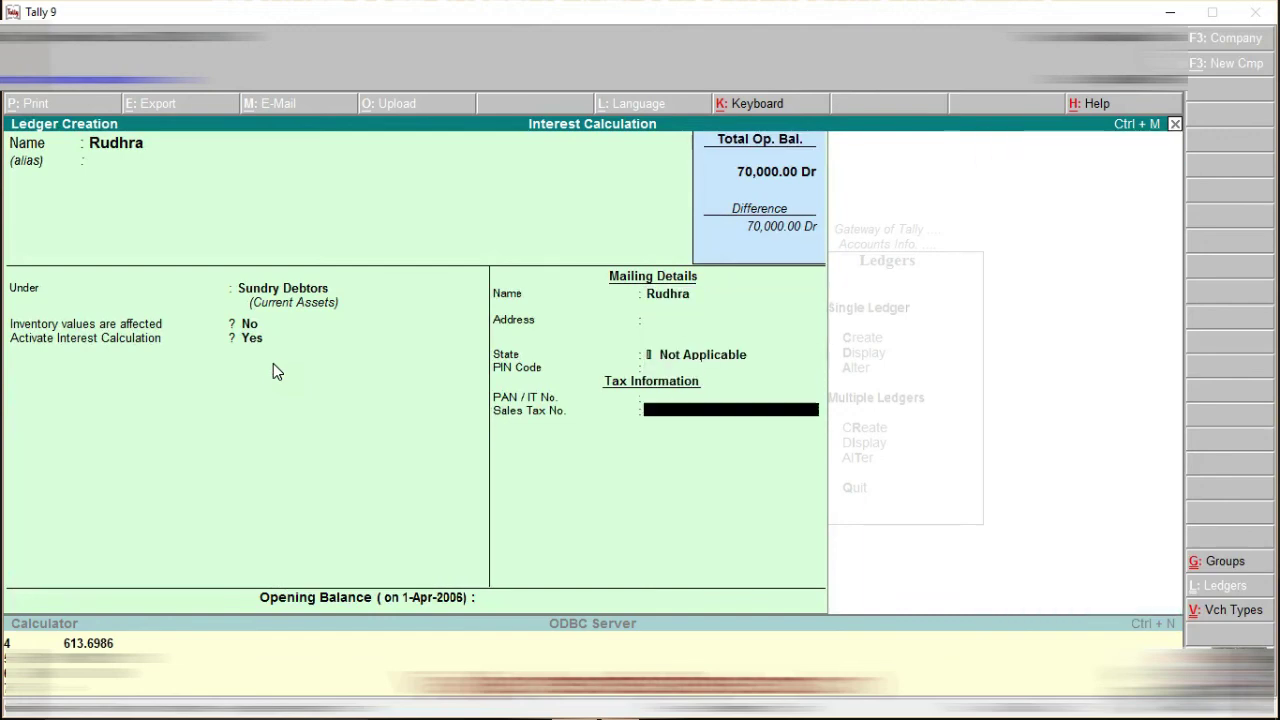
text(2,00,00)
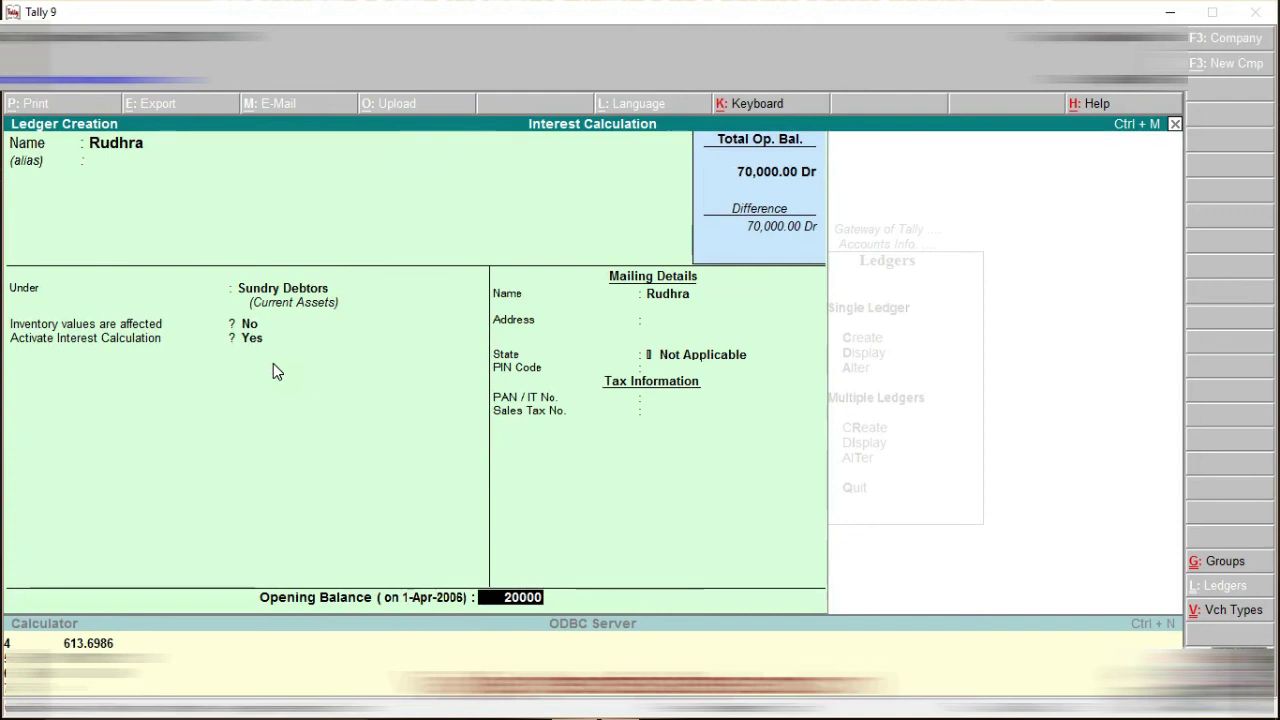
text(0)
key(Return)
key(Return)
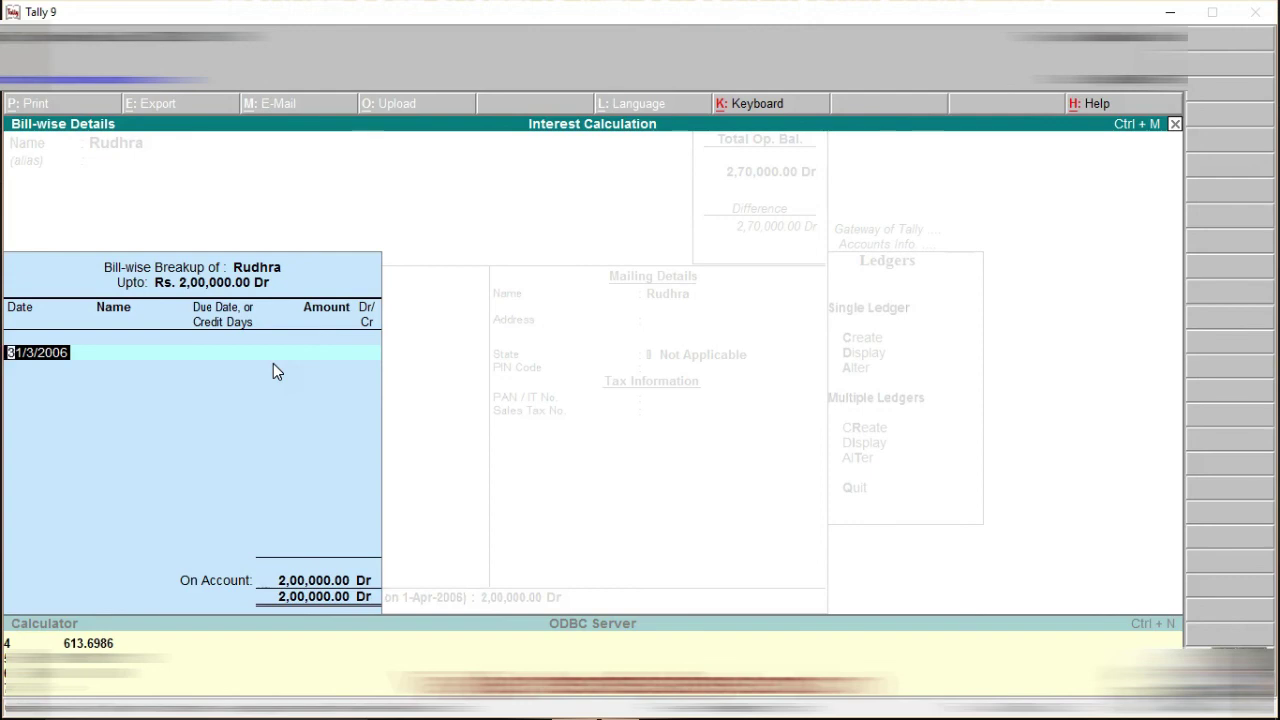
key(Return)
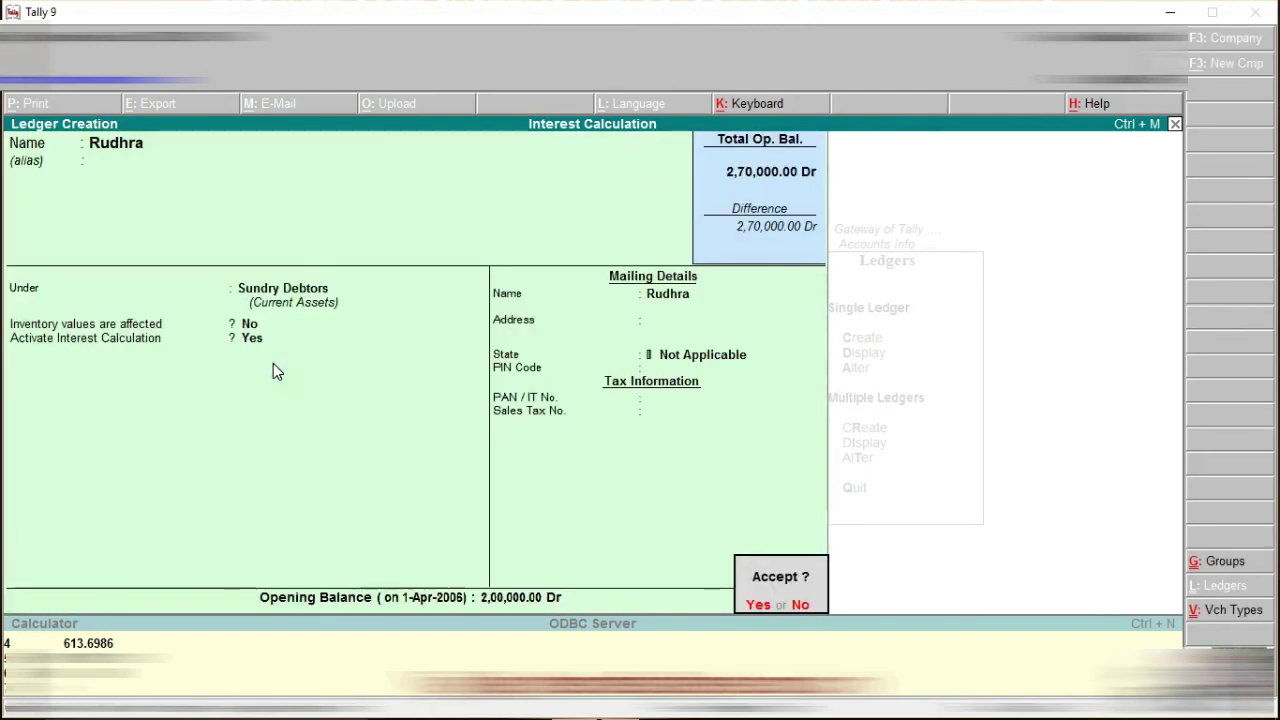